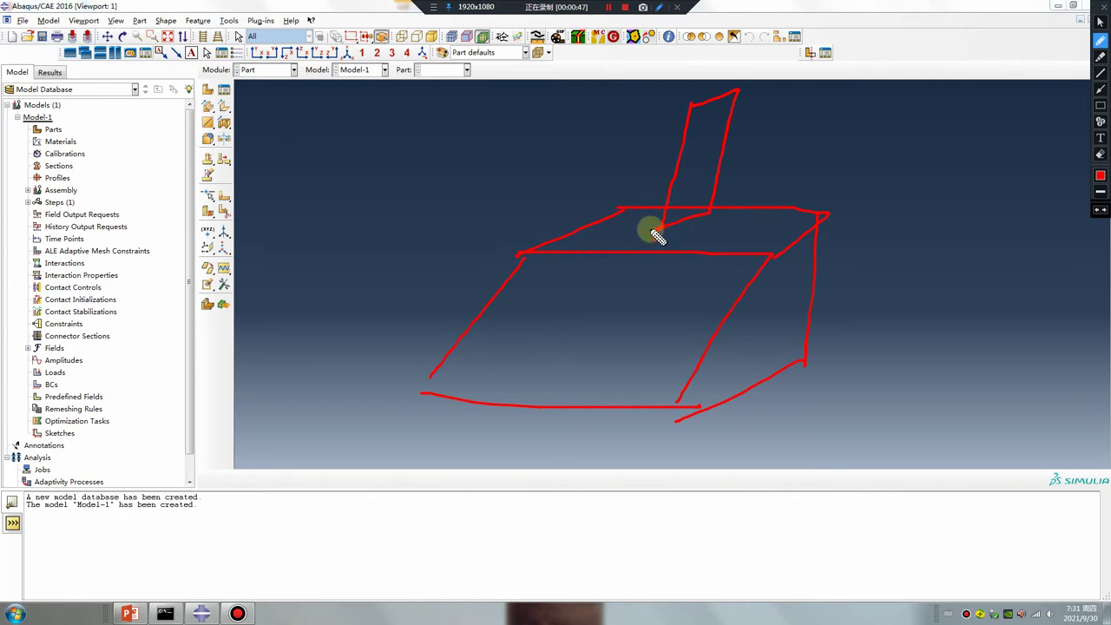
mouse_move(643, 239)
mouse_down()
mouse_move(722, 236)
mouse_move(702, 292)
mouse_move(713, 248)
mouse_move(744, 235)
mouse_move(751, 249)
mouse_move(765, 229)
mouse_move(737, 246)
mouse_up()
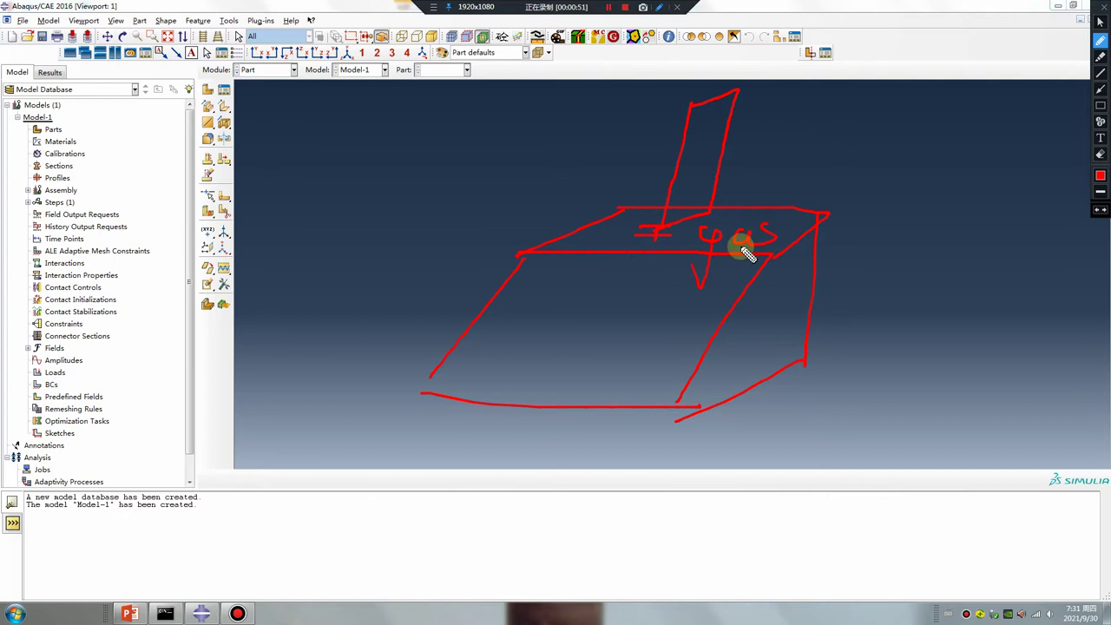
click(132, 613)
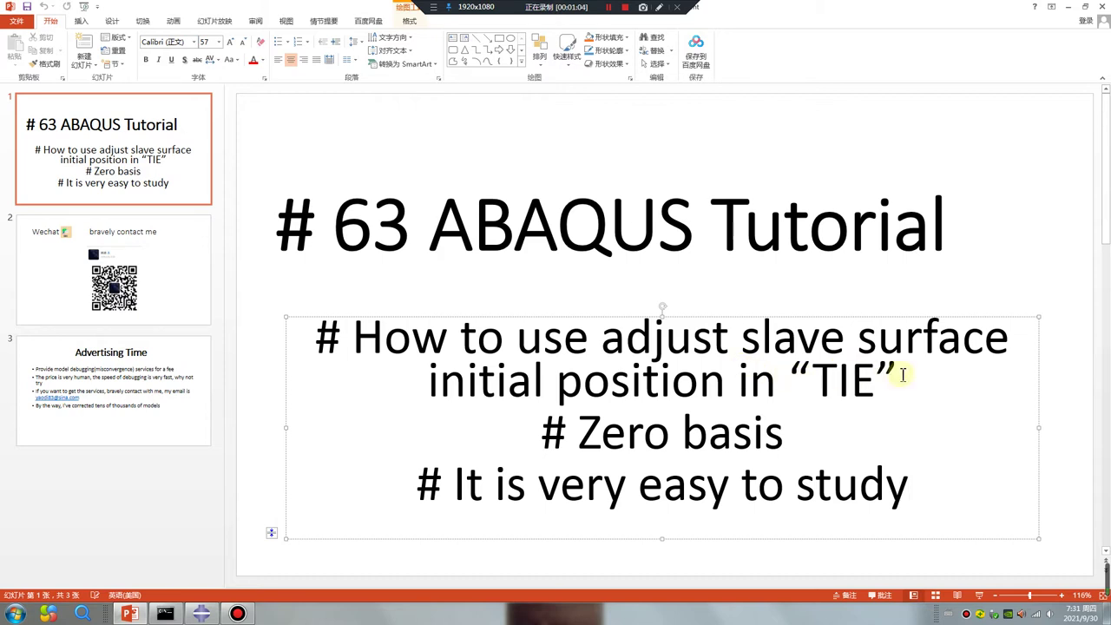
click(201, 613)
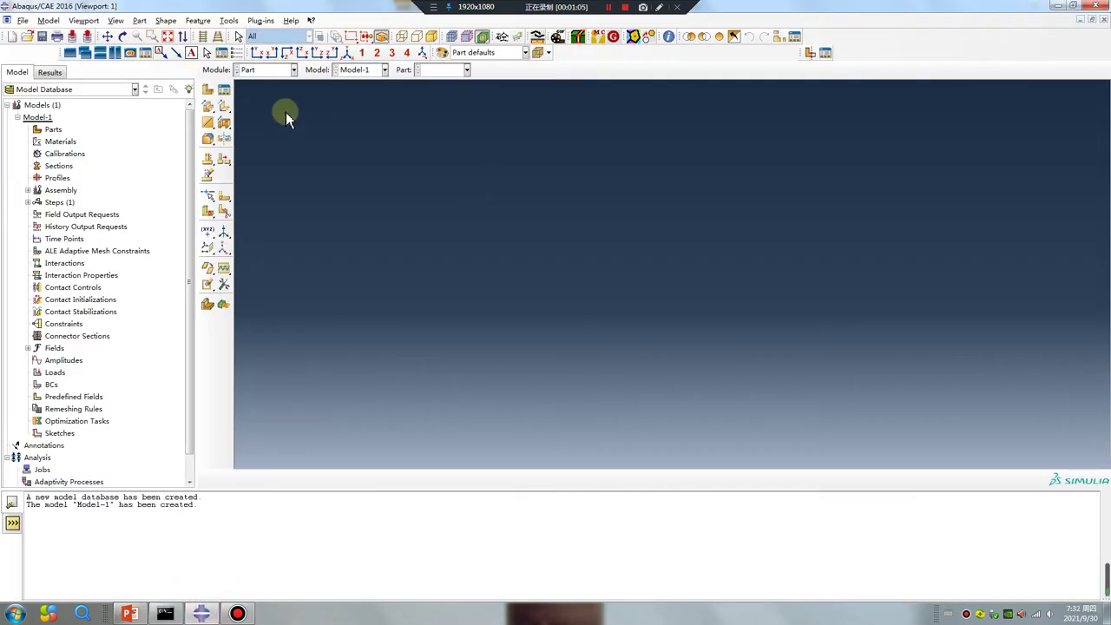
- Start a new 3D deformable part, Part-1, with a shell extrusion base feature and an approximate size of 200
click(208, 89)
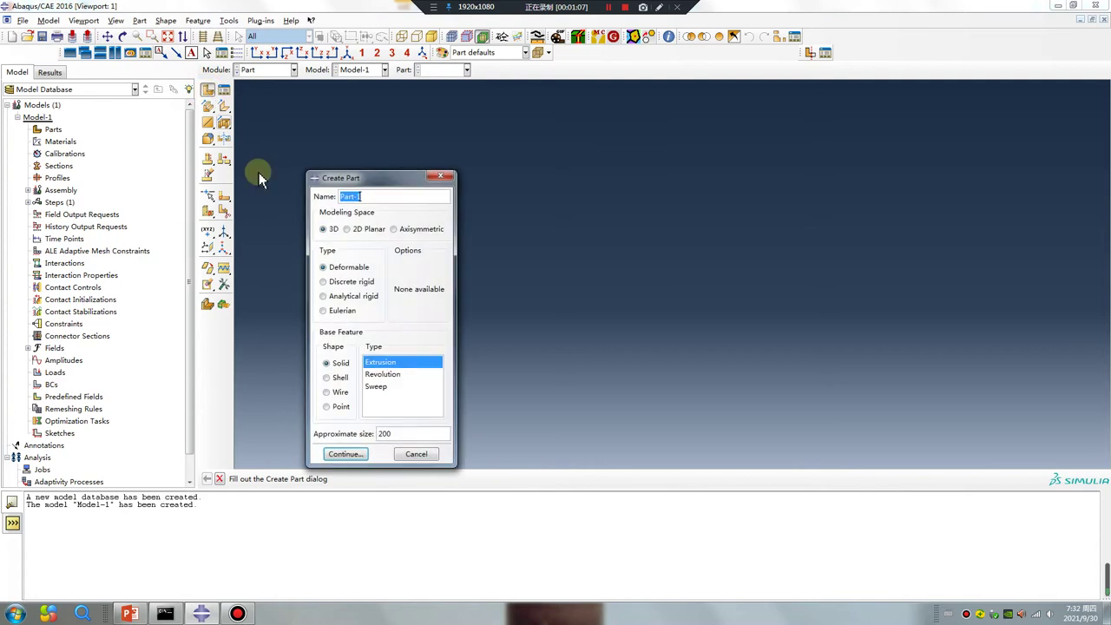
click(327, 378)
click(382, 374)
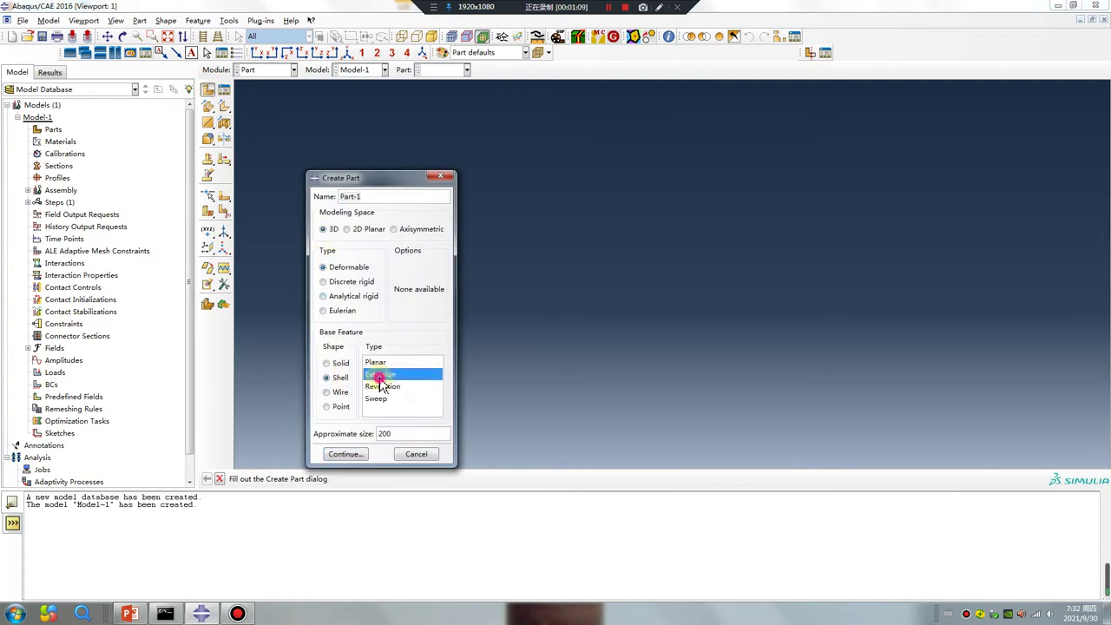
click(344, 453)
- Sketch a square about 10 by 10, centred below the origin, and extrude it by the same length into an open cube
click(222, 108)
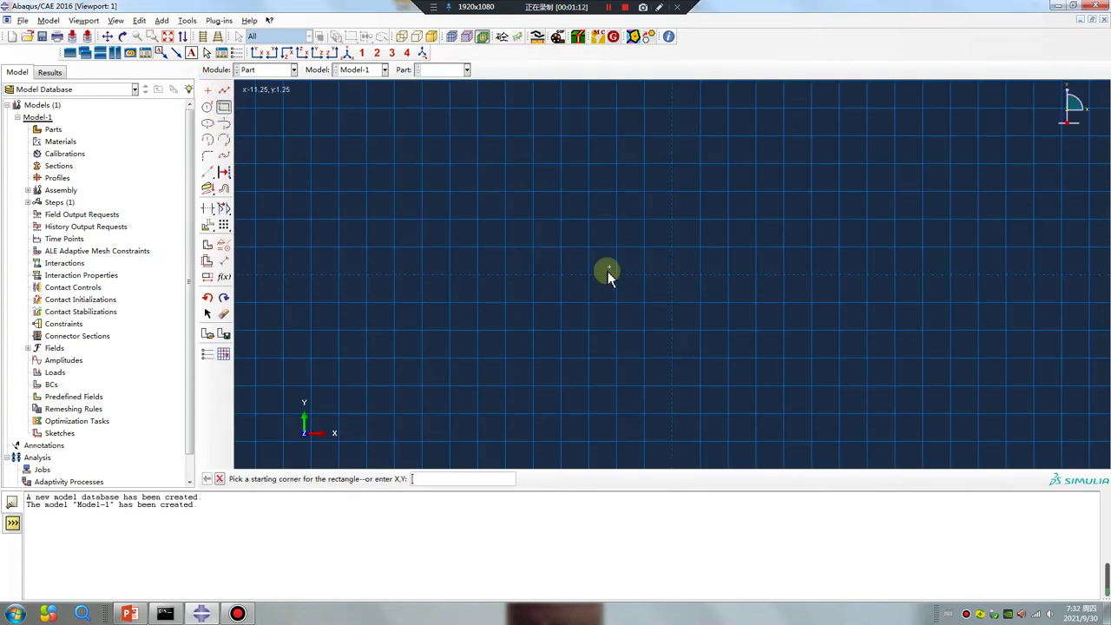
click(644, 275)
click(699, 329)
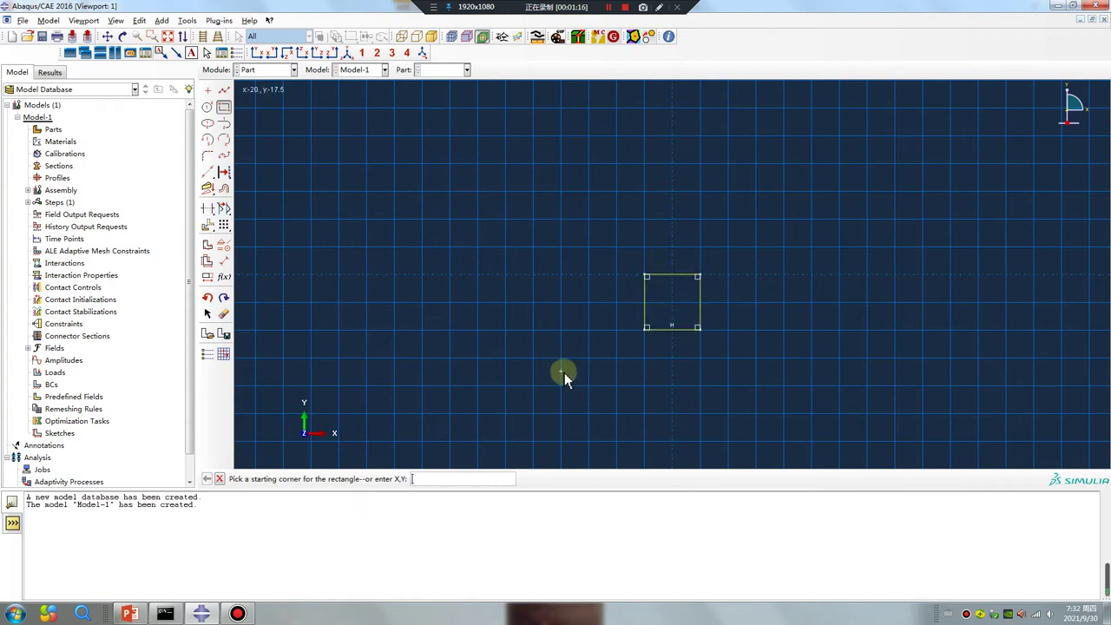
middle_click(501, 396)
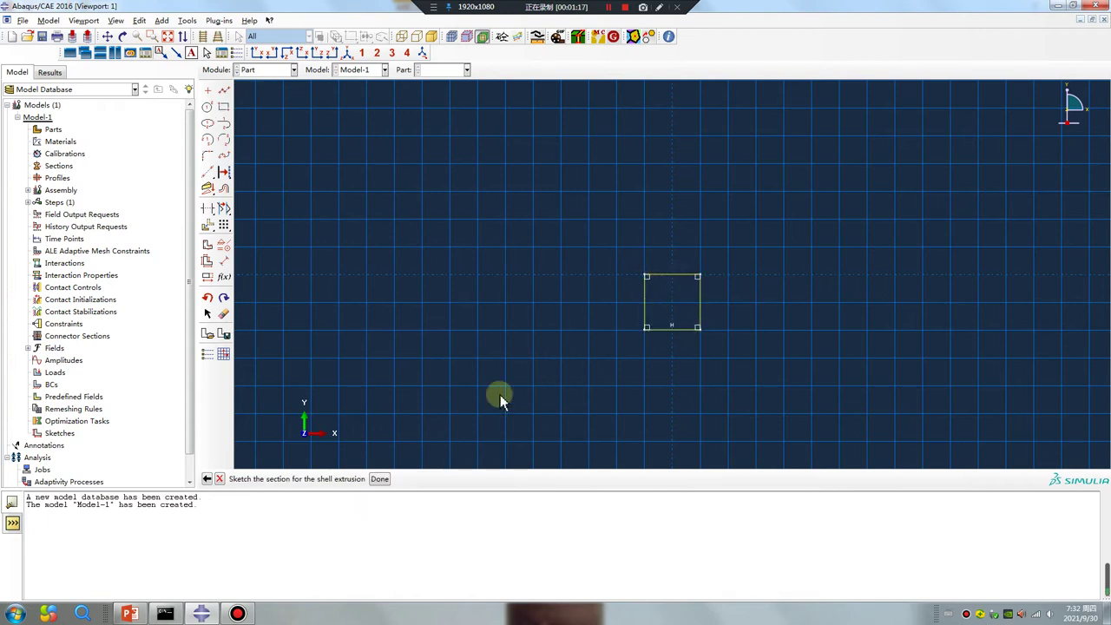
middle_click(500, 396)
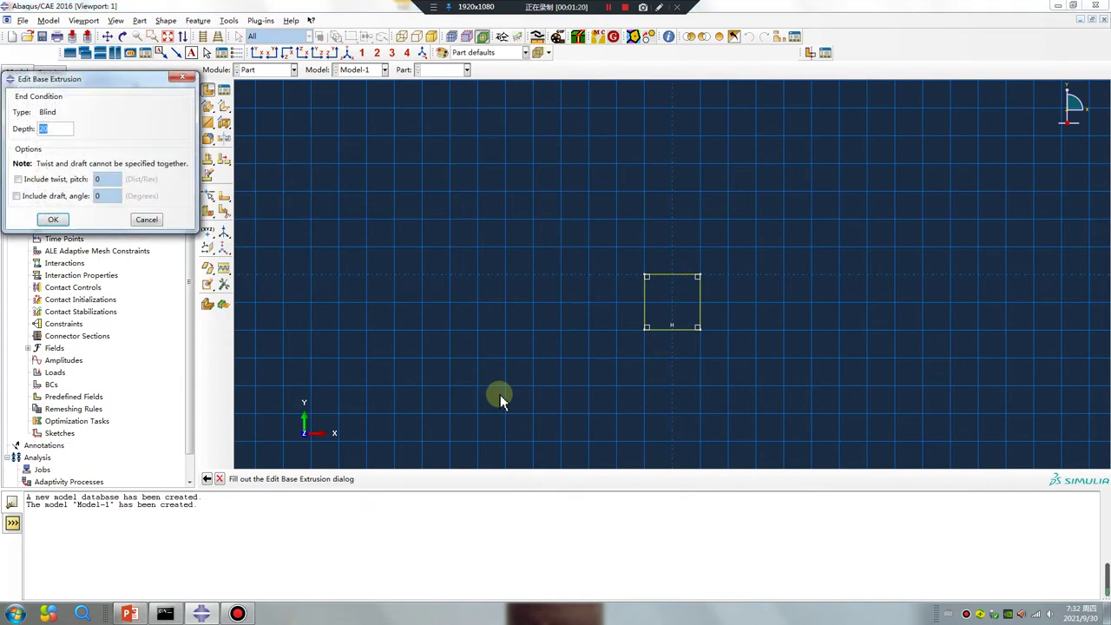
key(Return)
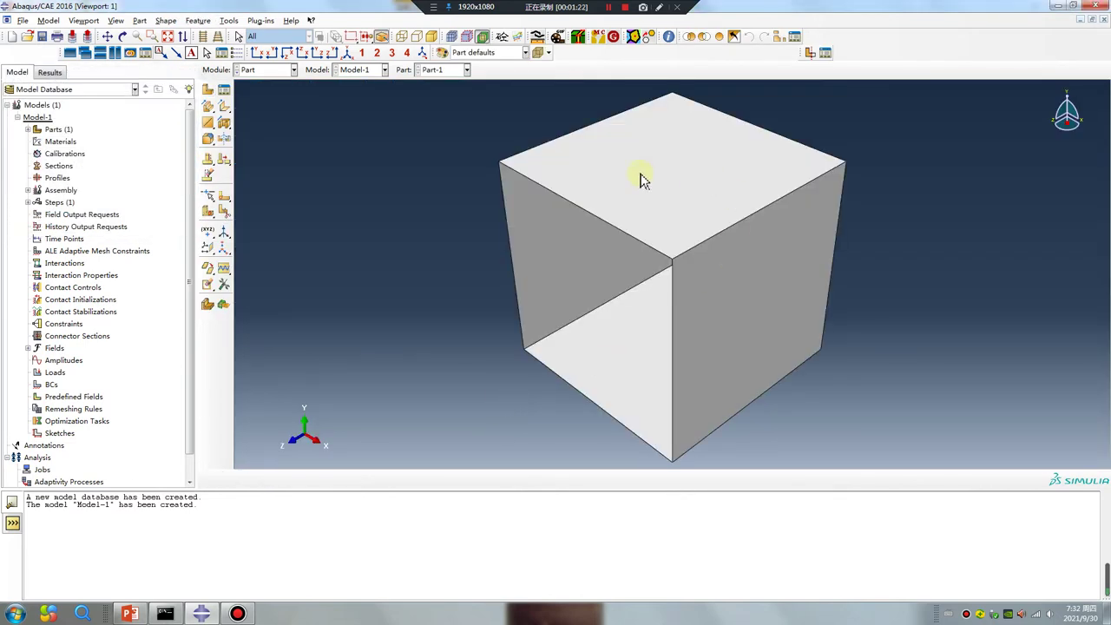
click(207, 90)
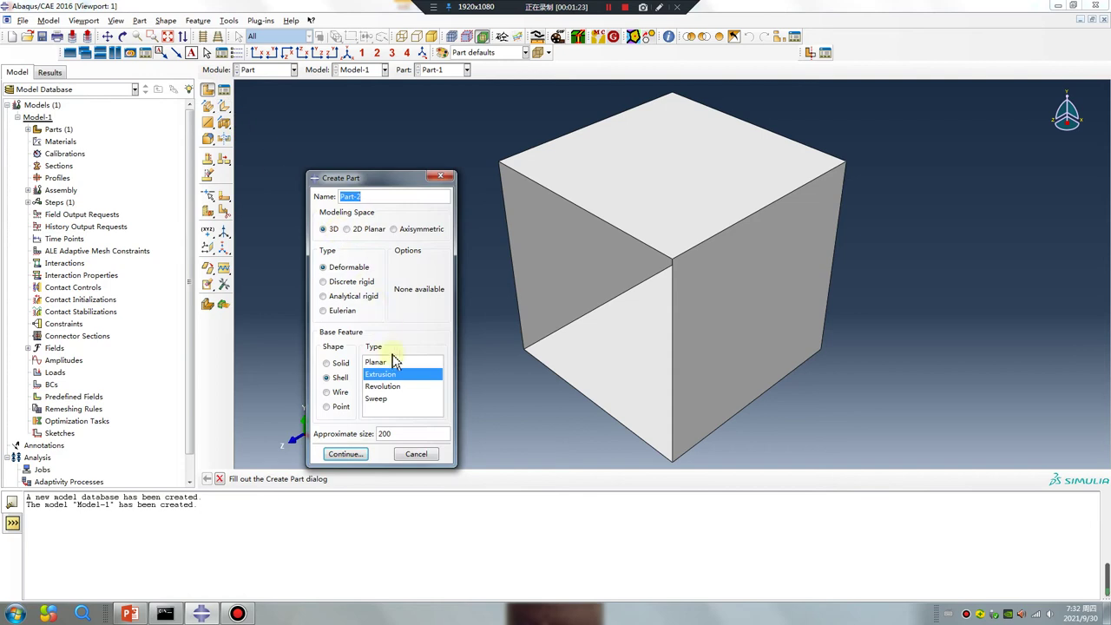
click(346, 454)
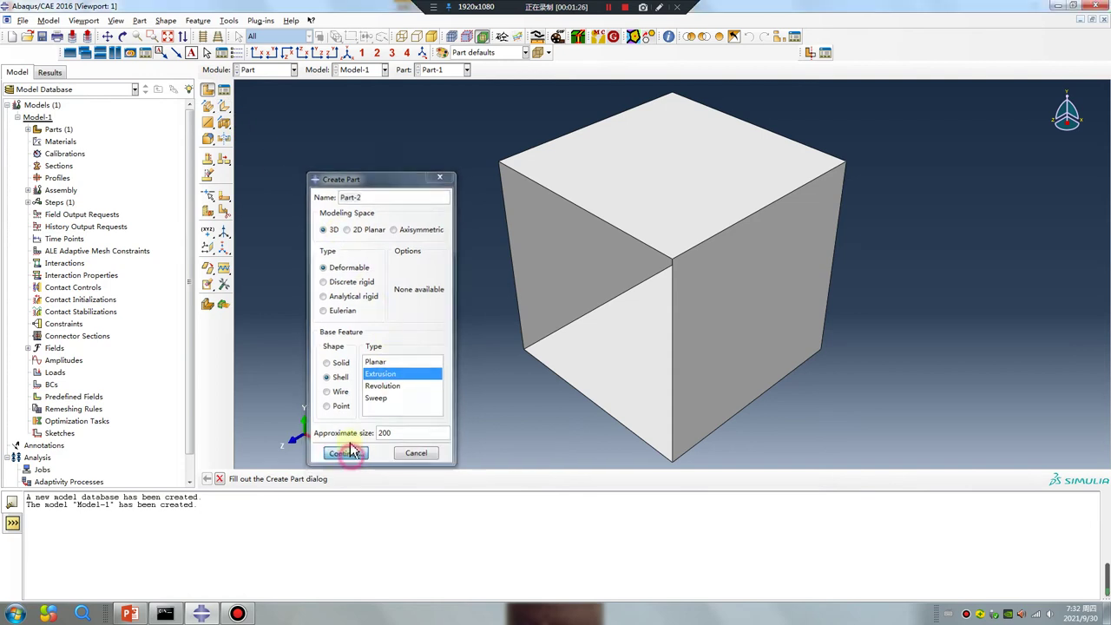
click(223, 90)
scroll(682, 269, up, 5)
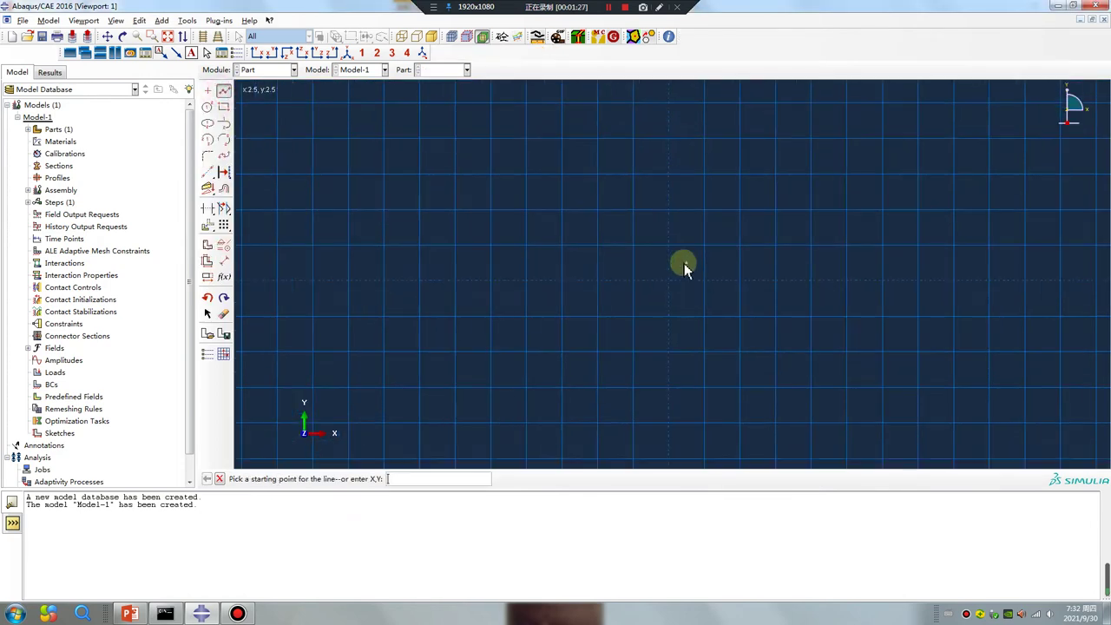
scroll(655, 290, up, 1)
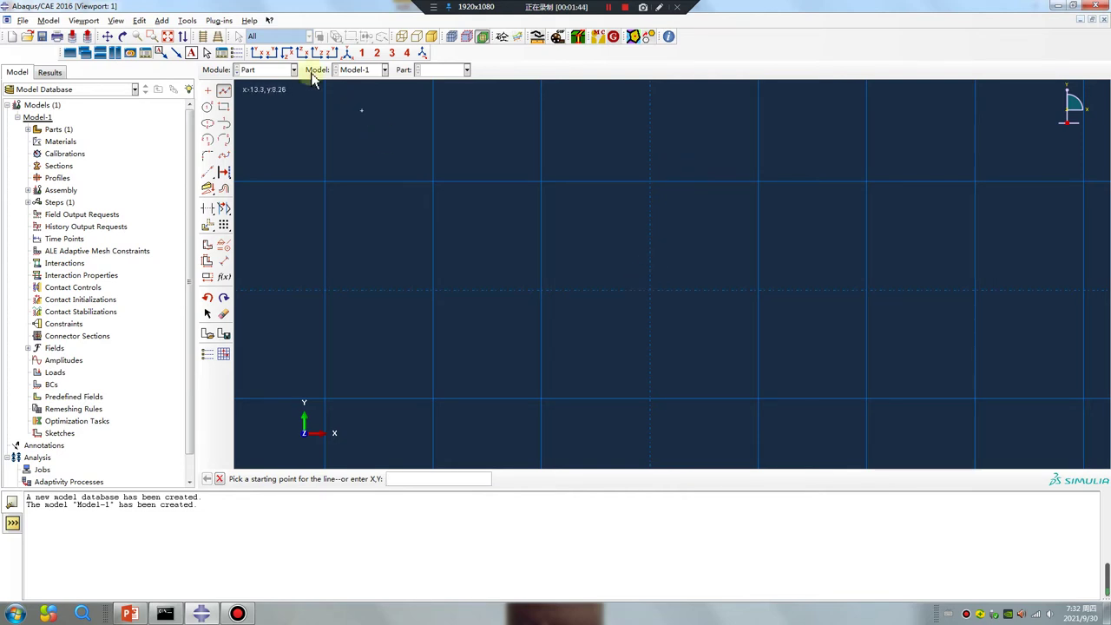
click(274, 73)
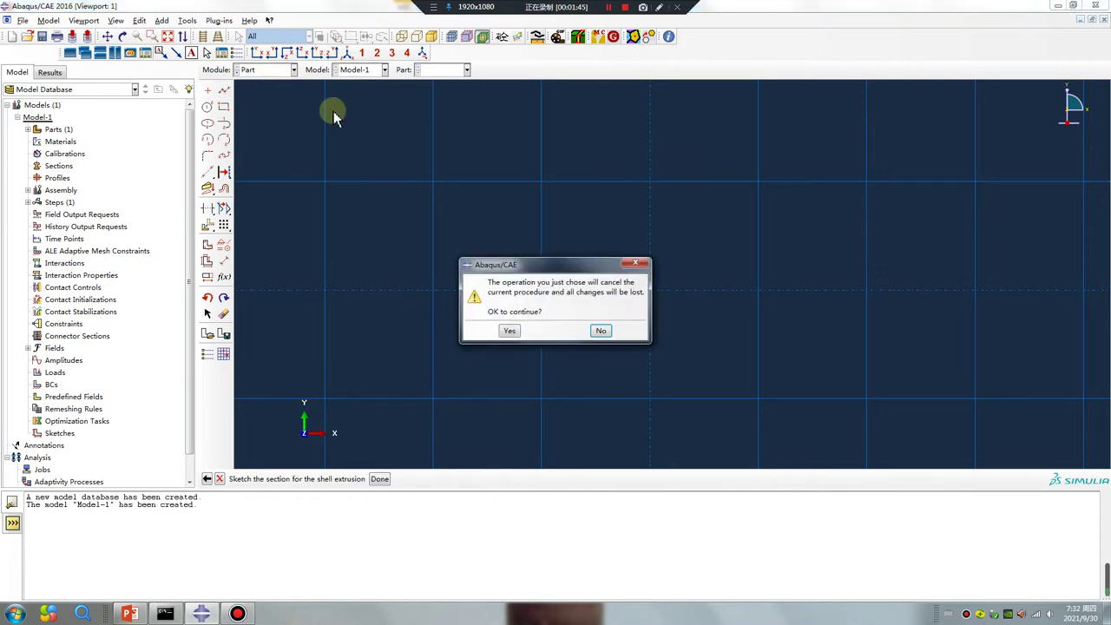
click(509, 330)
- In the Property module, create the isotropic elastic material Material-1 with Young's modulus 2e5 and Poisson's ratio 0.3
click(252, 70)
click(258, 96)
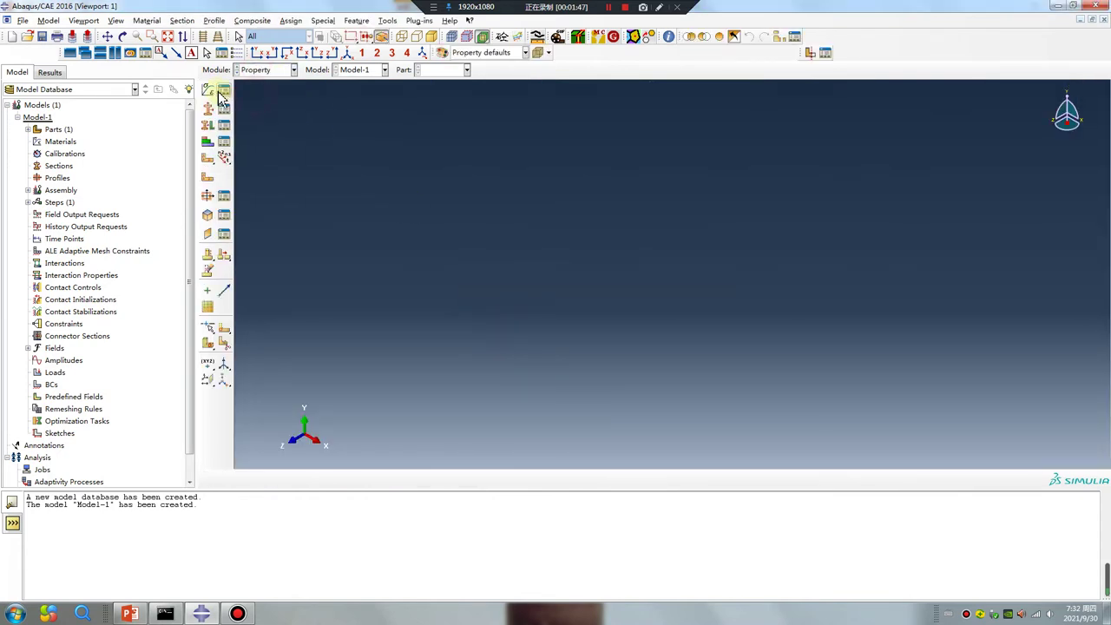
click(207, 107)
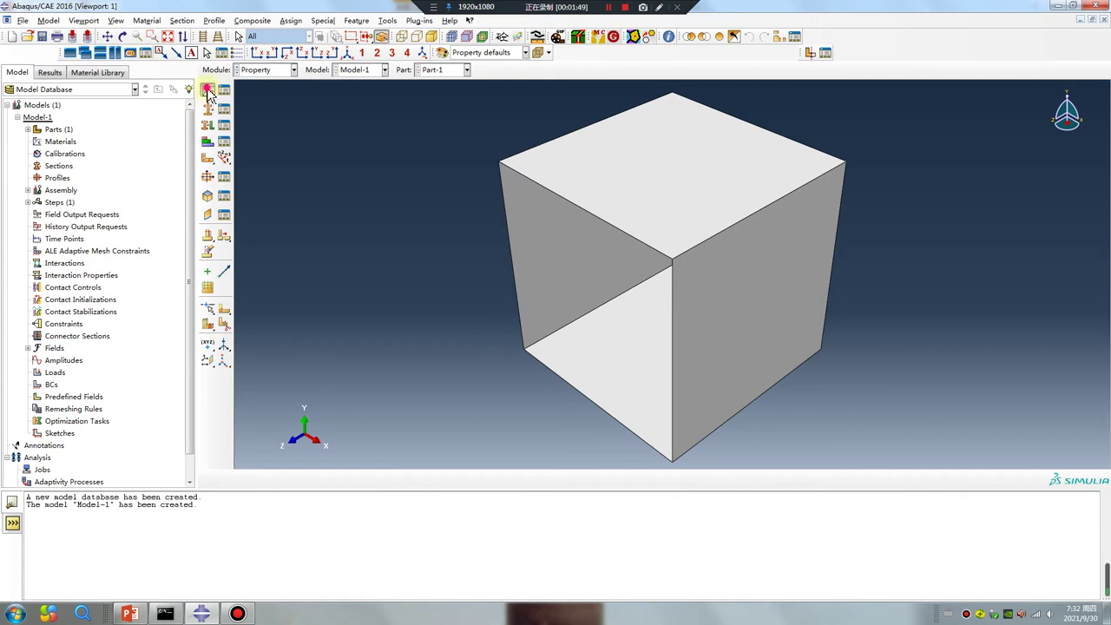
click(291, 192)
mouse_move(408, 207)
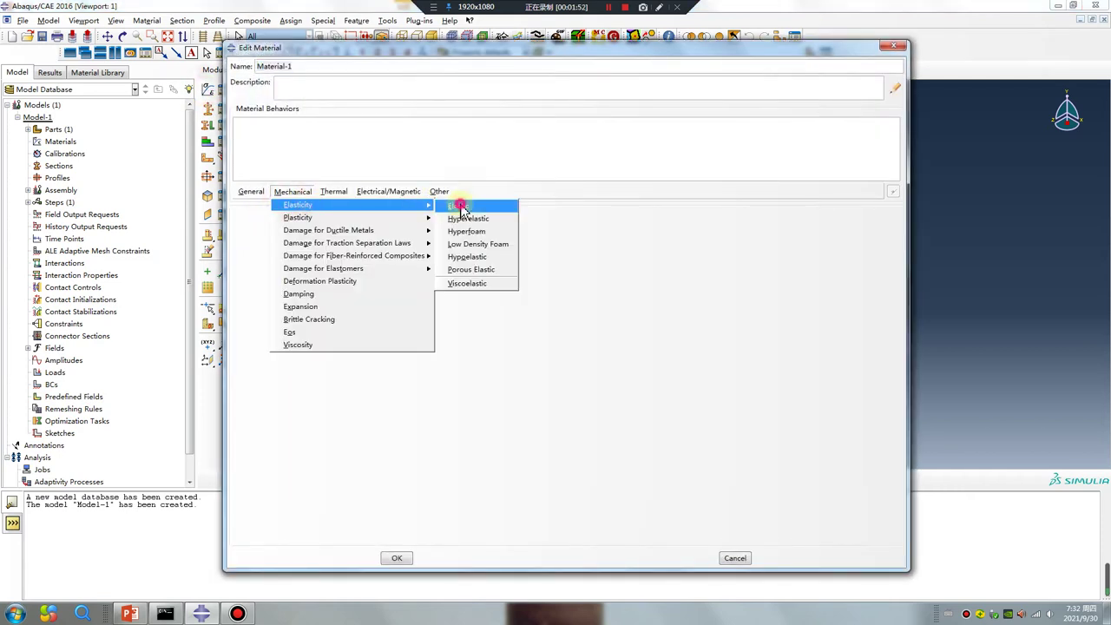
click(455, 206)
click(280, 359)
text(2)
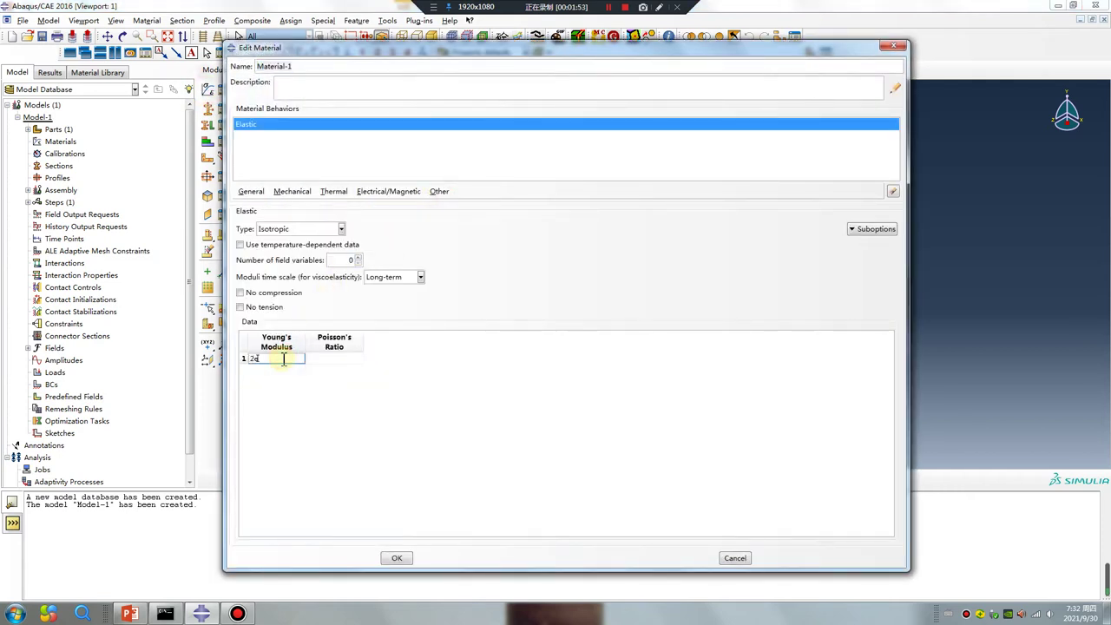
text(e5)
click(342, 358)
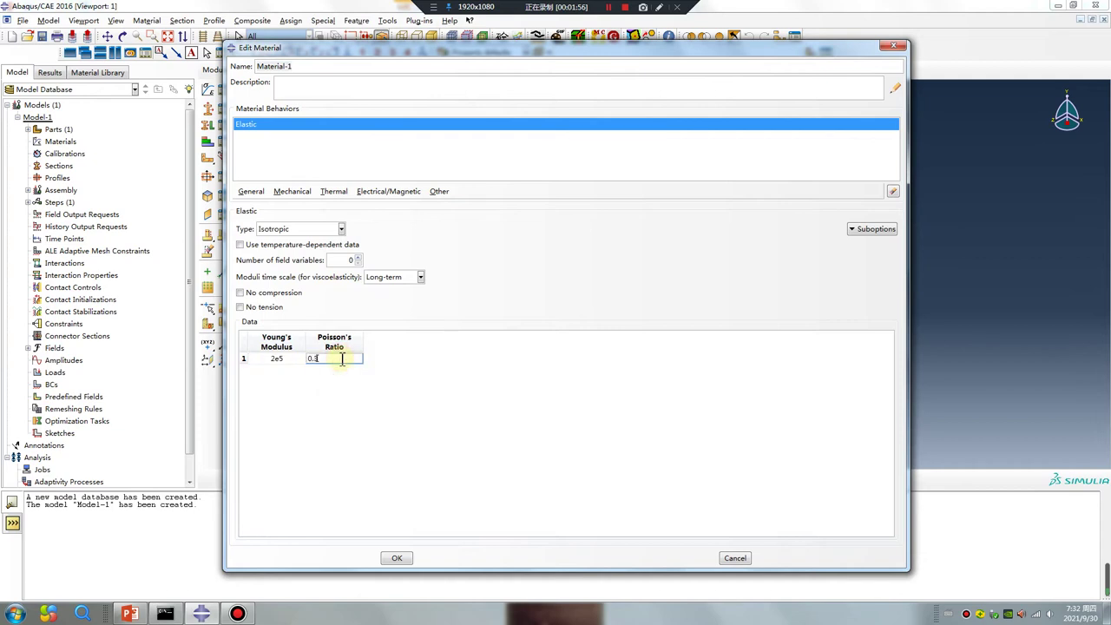
click(396, 558)
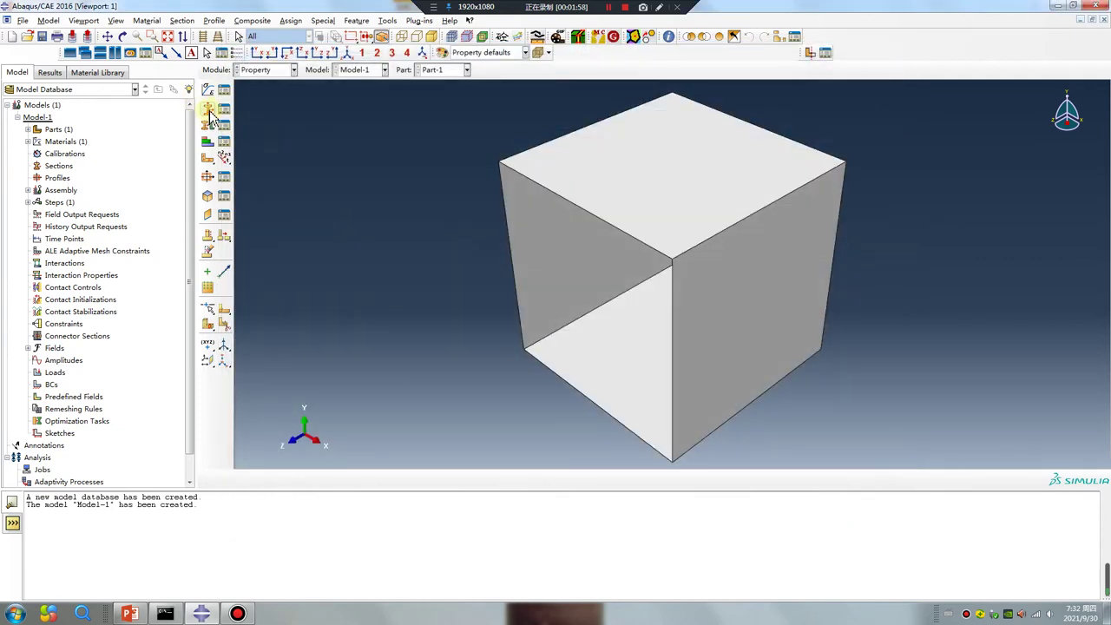
- Create the homogeneous shell section Section-1 with a shell thickness of 1, using Material-1
click(209, 112)
click(17, 177)
click(44, 243)
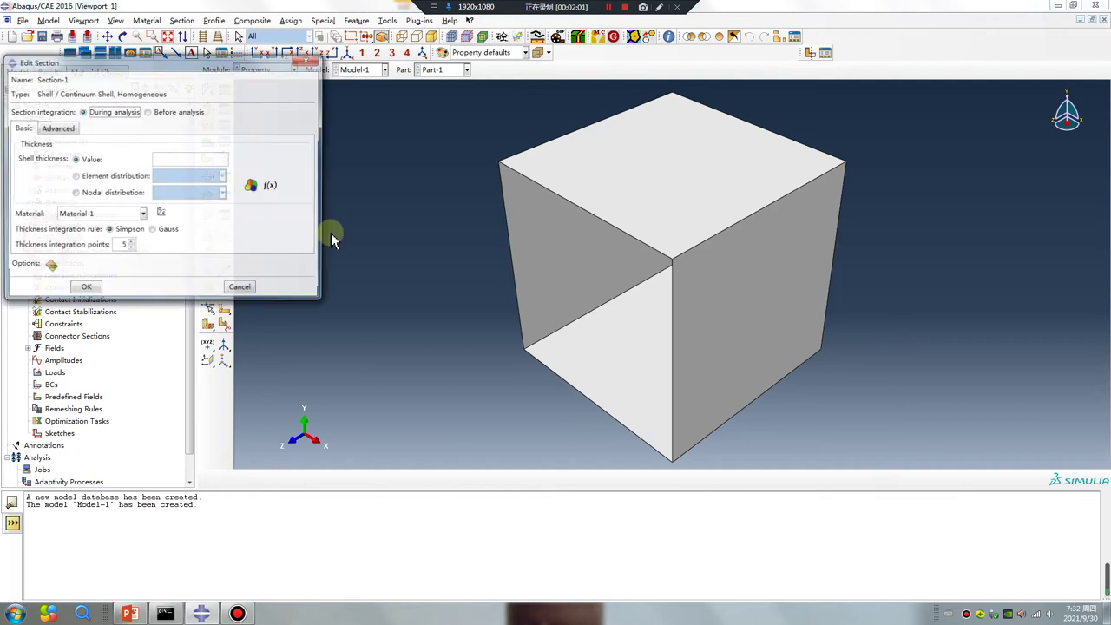
click(165, 157)
text(1)
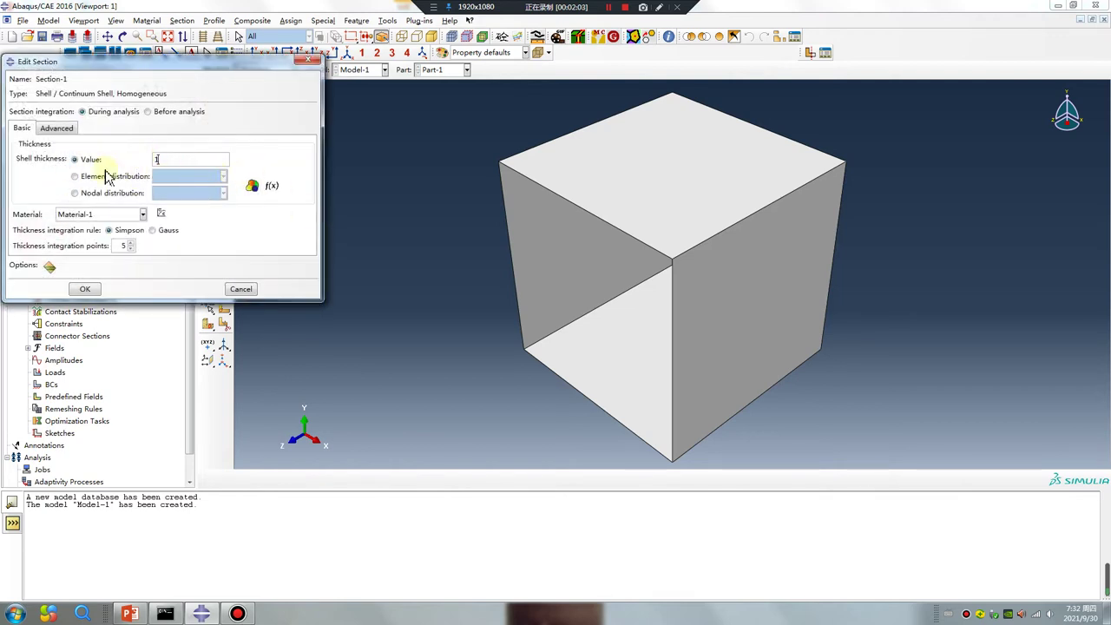
click(85, 289)
- Assign Section-1 to all faces of the open cube, creating the set Set-1
click(209, 124)
click(599, 195)
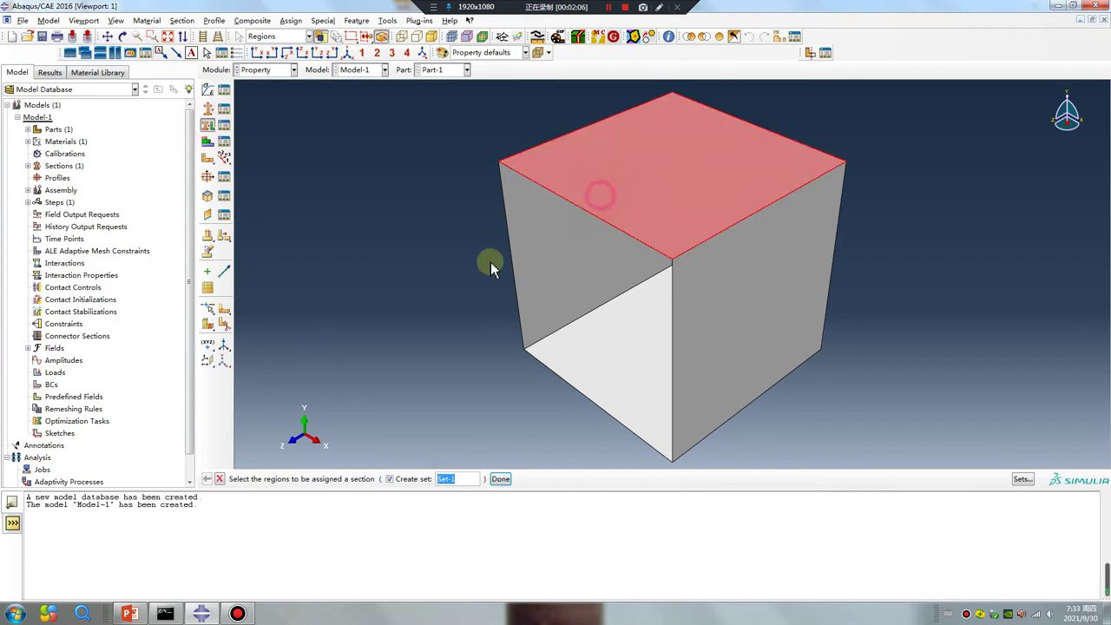
drag(818, 453, 409, 164)
middle_click(395, 225)
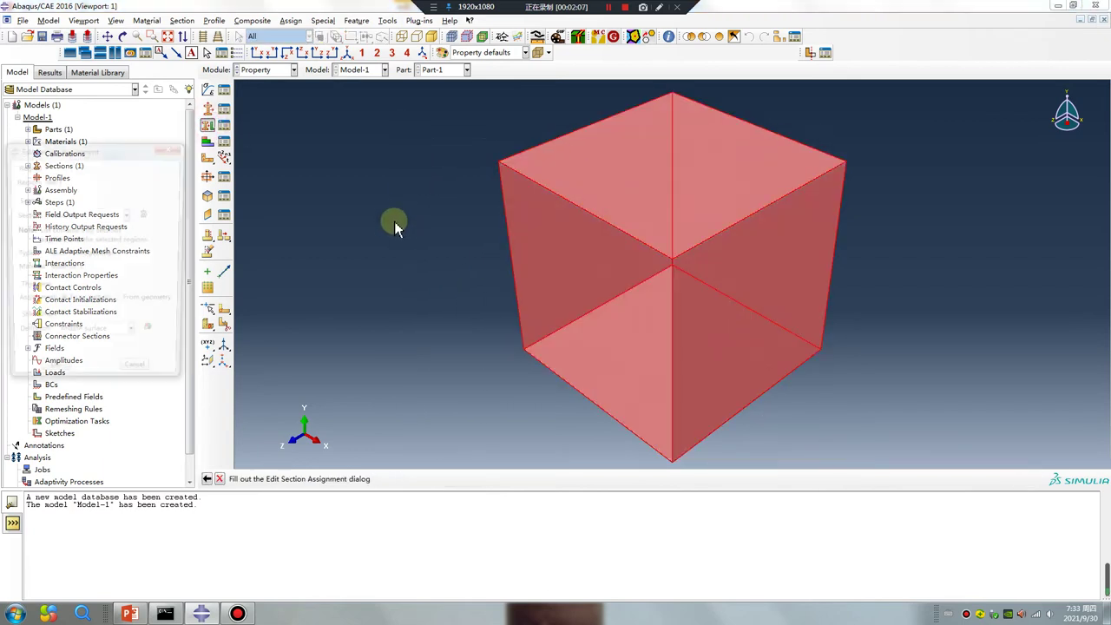
click(50, 379)
- Turn on shell thickness rendering with scale factor 1 in the part display options
ctrl+alt+drag(622, 304, 727, 165)
scroll(728, 165, up, 5)
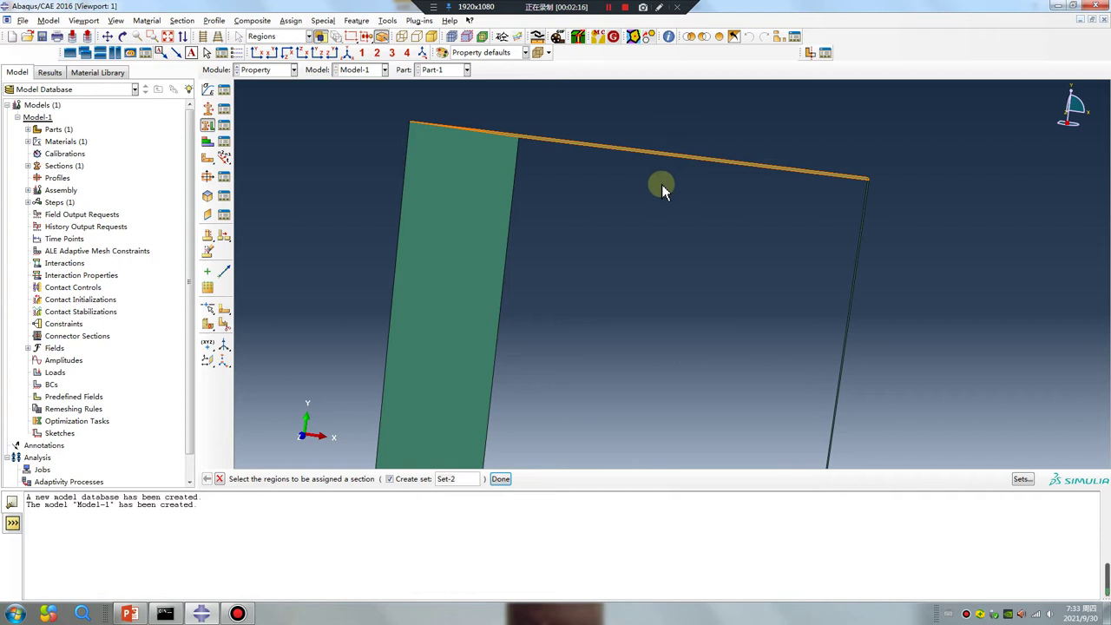
click(116, 19)
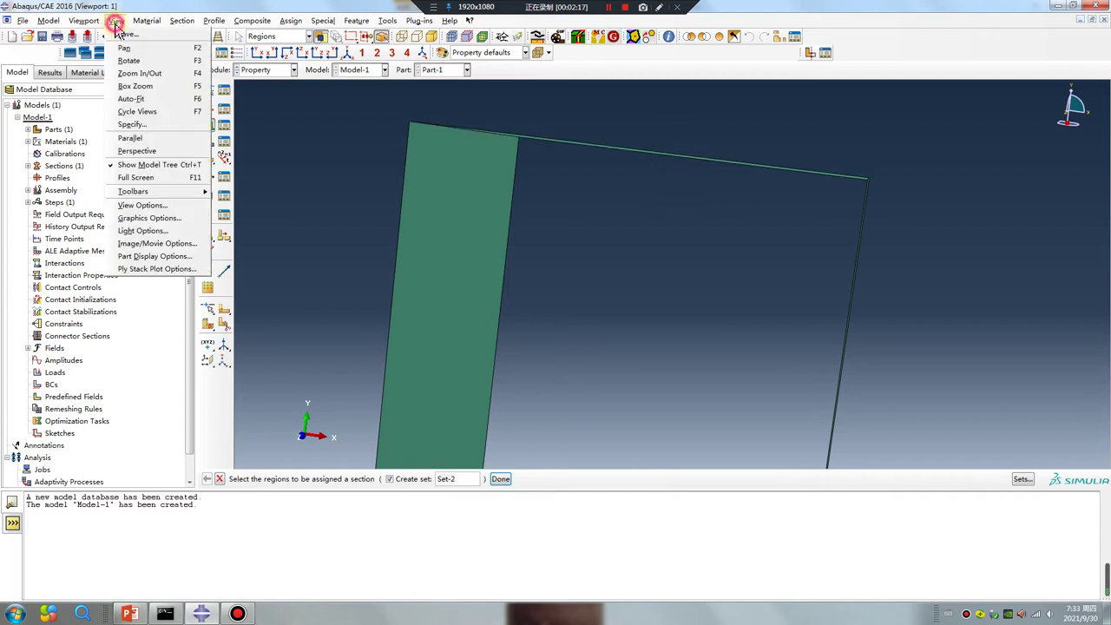
click(155, 256)
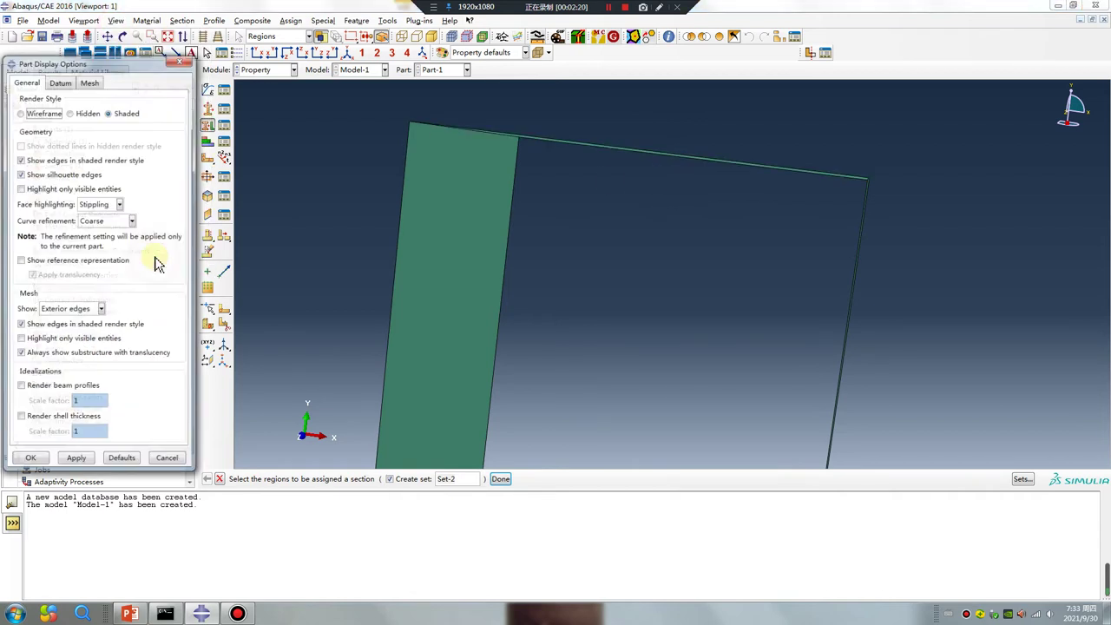
click(21, 419)
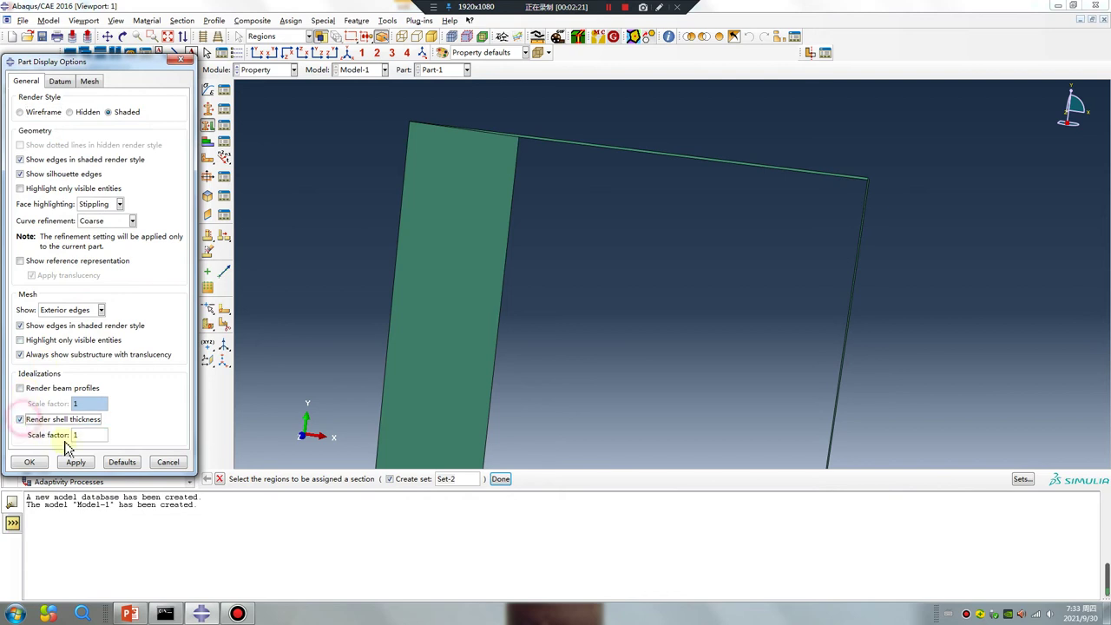
click(75, 462)
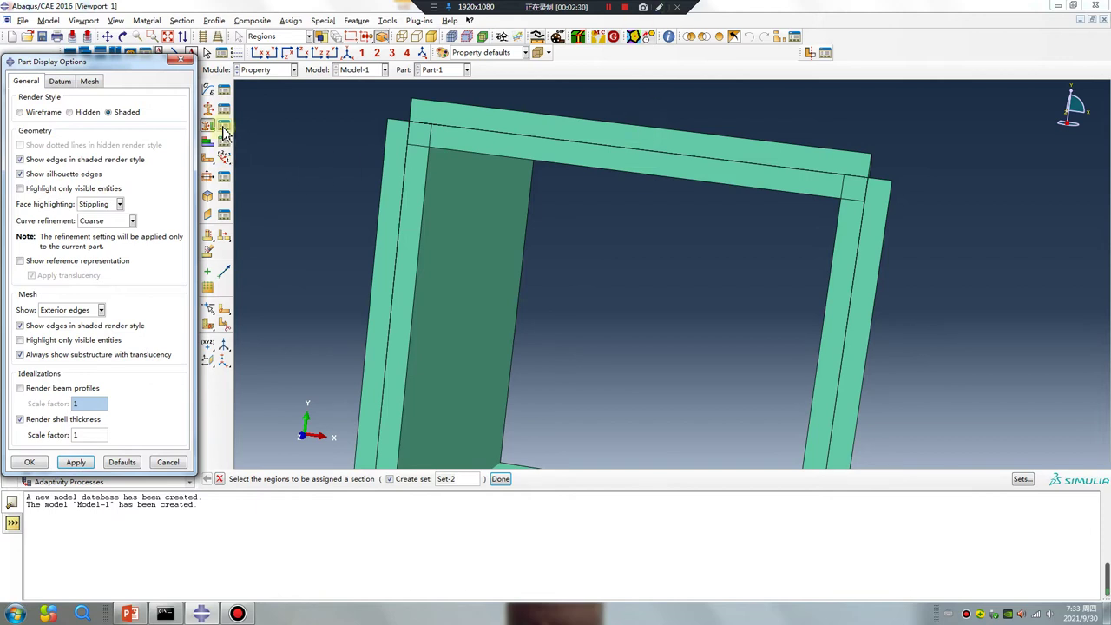
key(Escape)
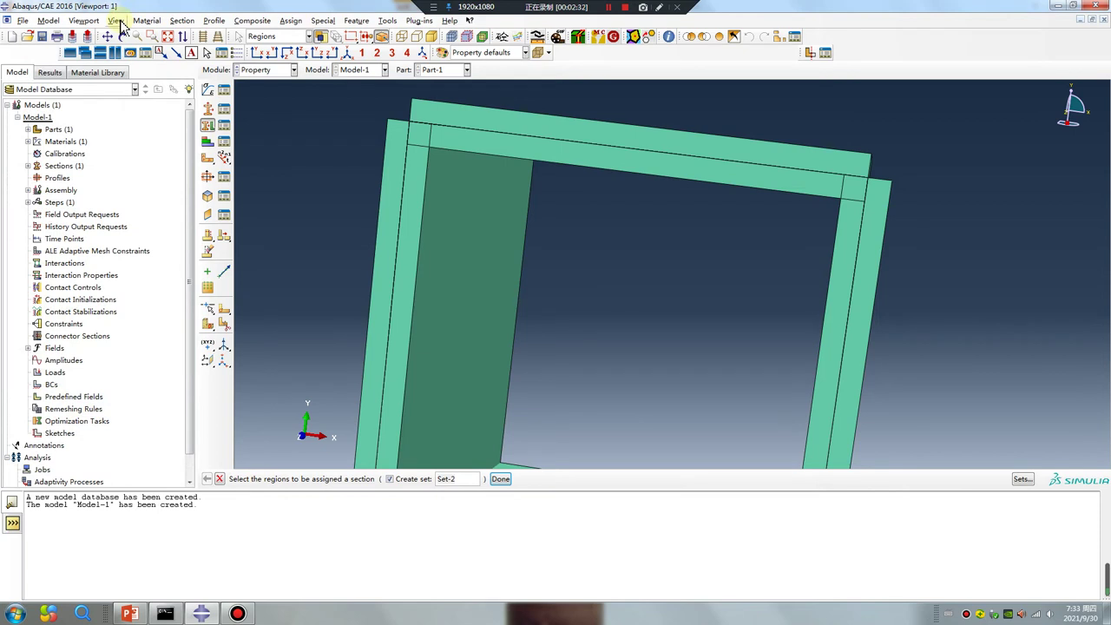
- Return to the Part module and start a second 3D deformable part, Part-2, with a shell extrusion base feature
click(253, 70)
click(256, 82)
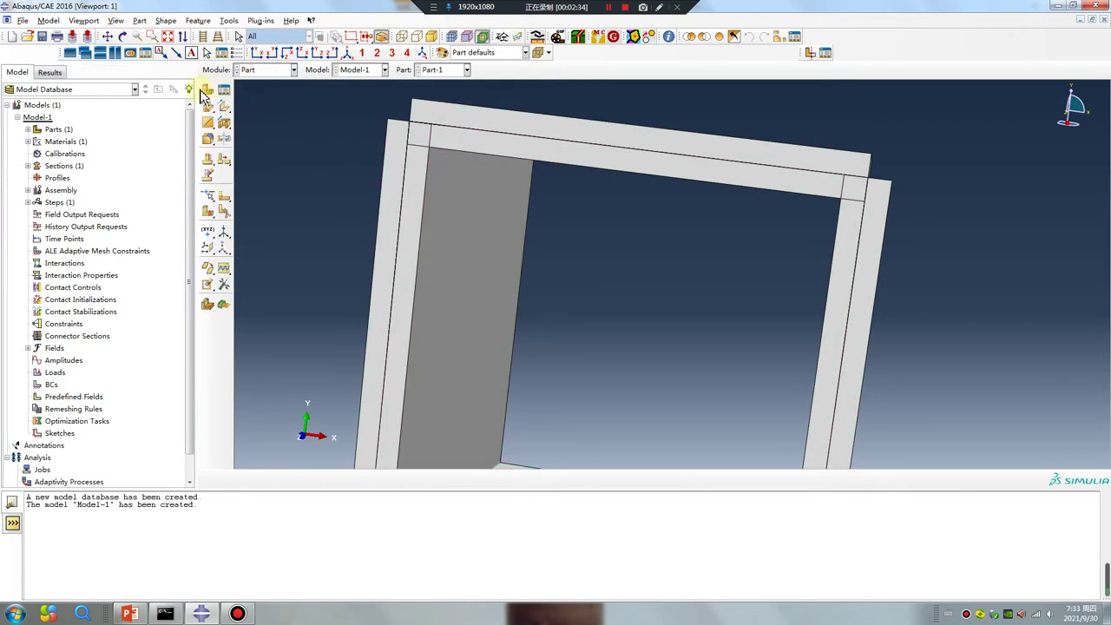
click(207, 90)
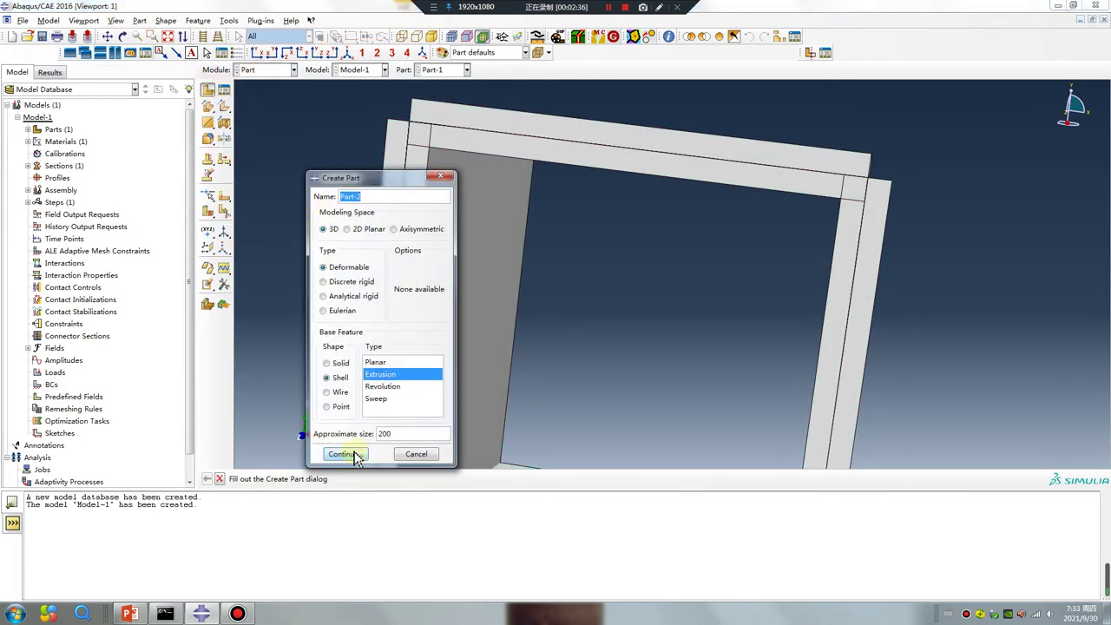
click(344, 453)
- Sketch a vertical line rising from just above the origin and extrude it to a depth of 10
click(224, 90)
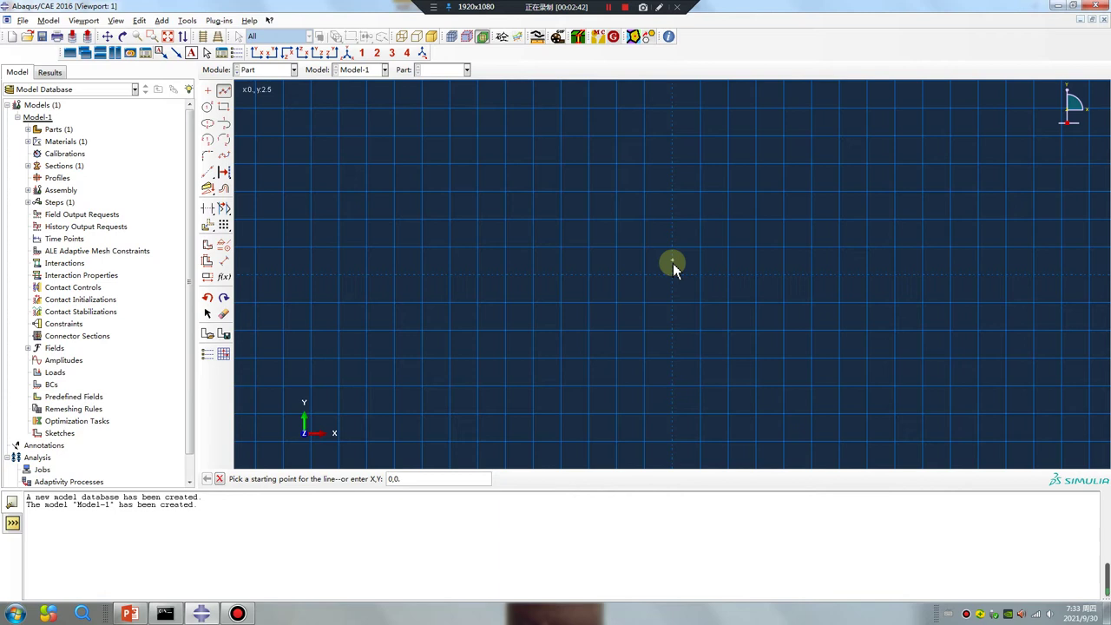
key(Return)
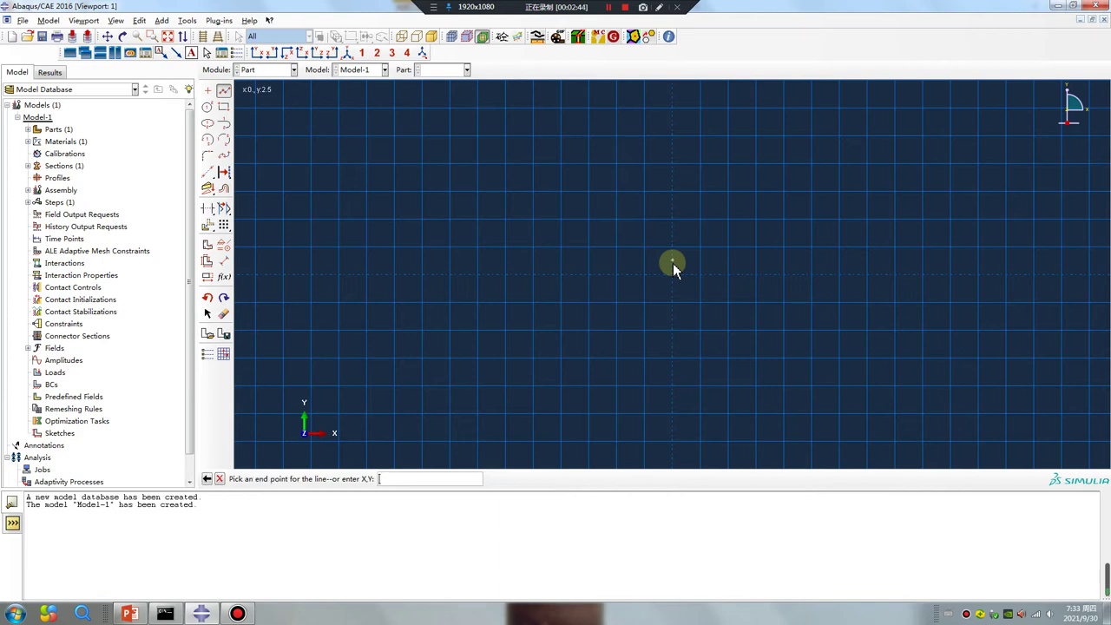
click(675, 191)
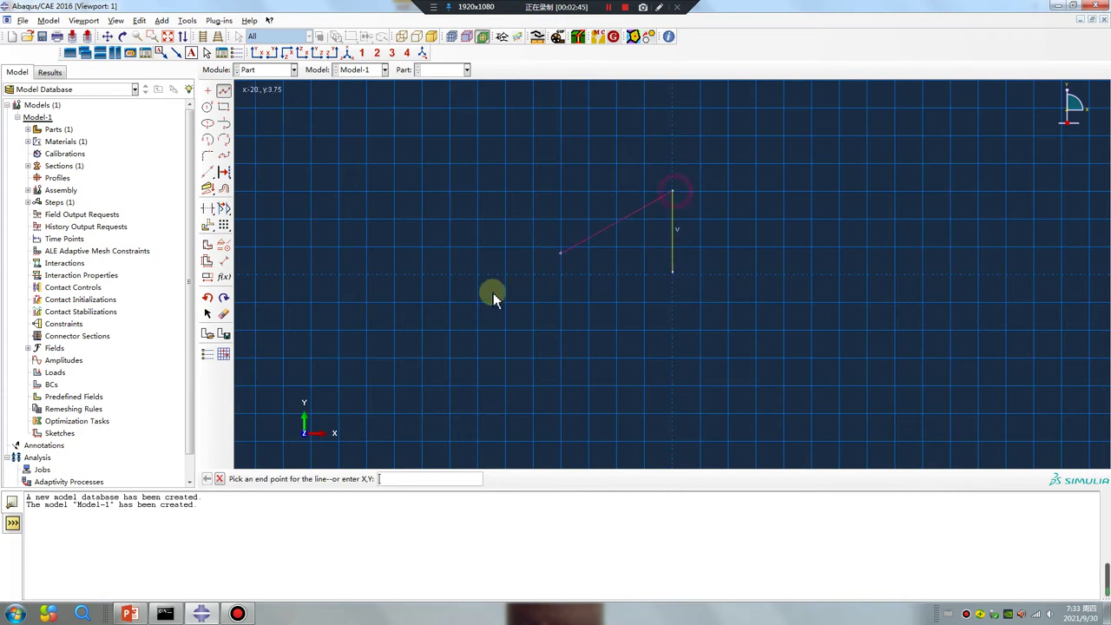
key(Escape)
key(Escape)
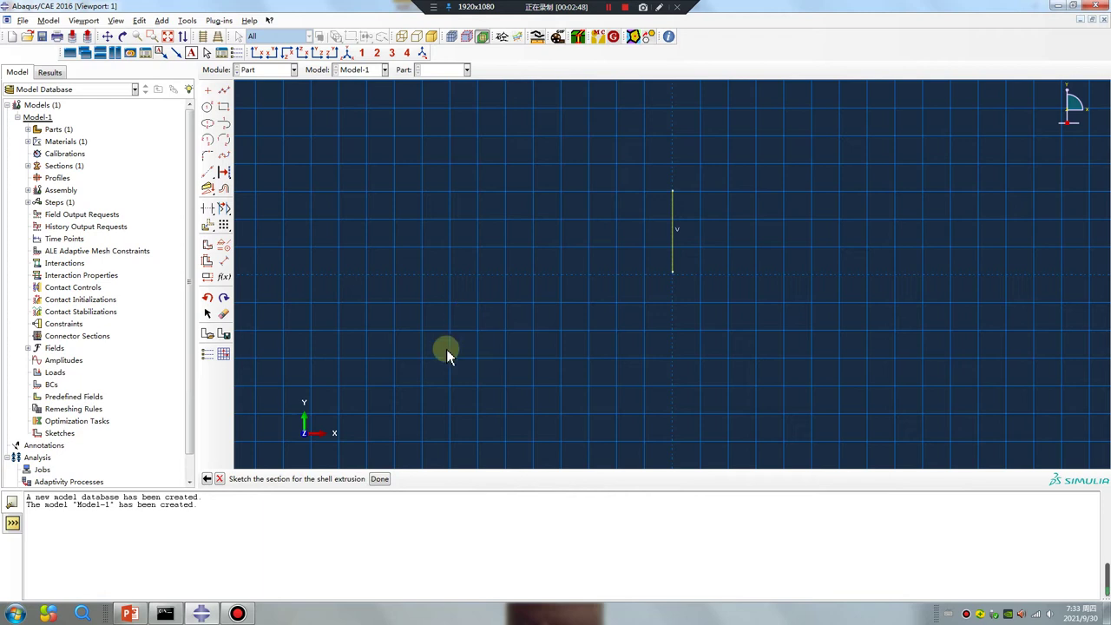
click(380, 478)
text(10)
key(Return)
- Assign the shell section Section-1 to the face of Part-2 in the Property module
click(254, 71)
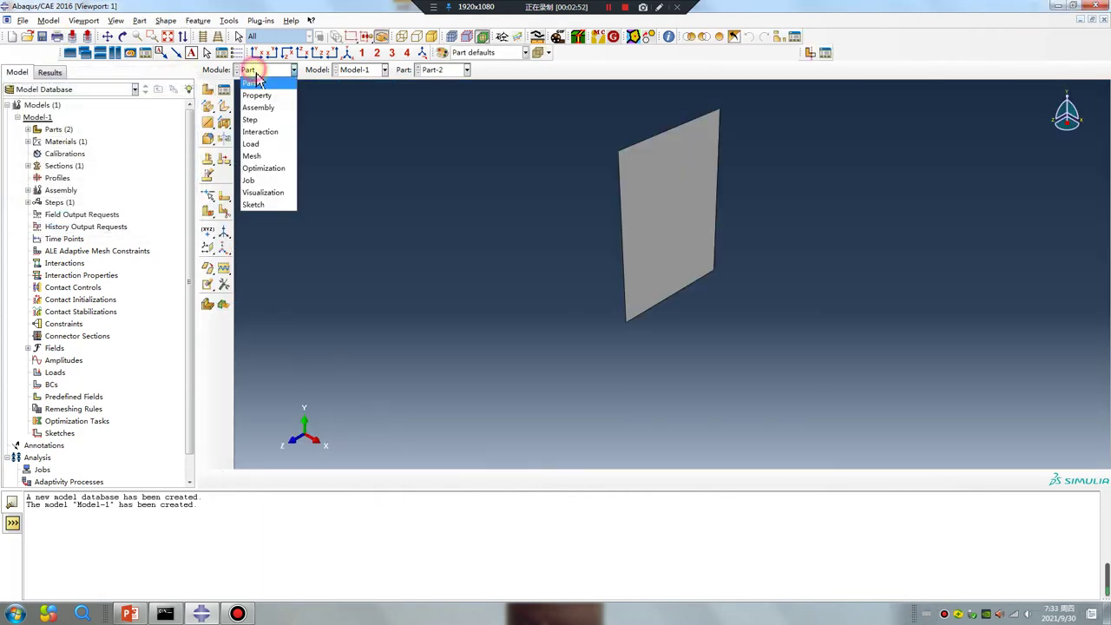
click(257, 95)
click(208, 127)
drag(518, 171, 803, 335)
middle_click(804, 335)
click(51, 378)
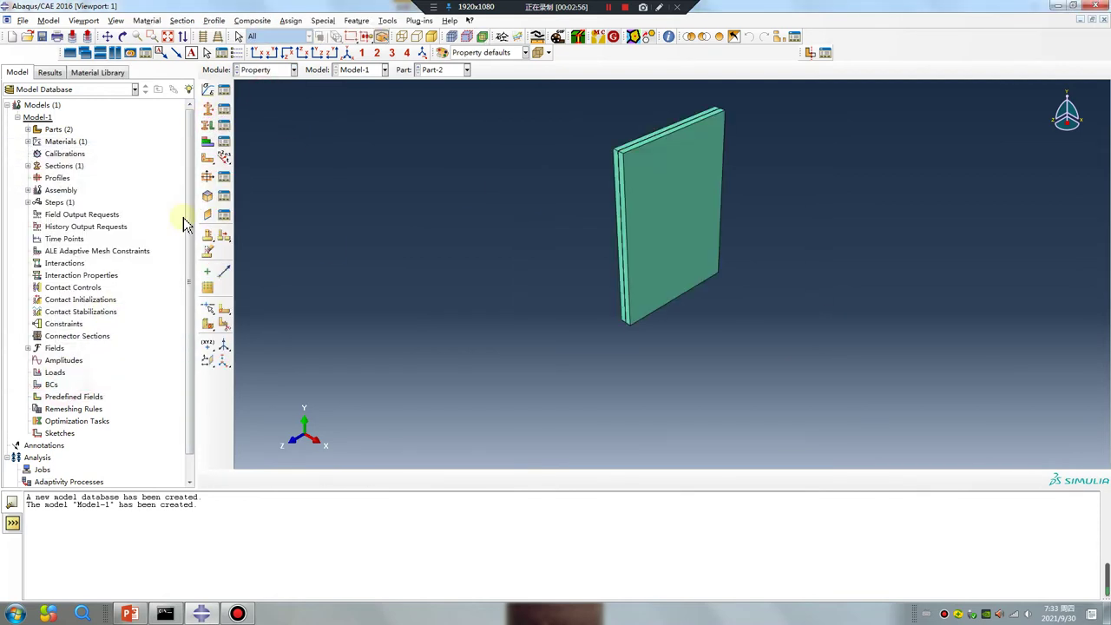
- Create dependent instances of Part-1 and Part-2 in the Assembly module
click(260, 70)
click(256, 107)
click(208, 90)
click(35, 226)
shift+click(34, 240)
ctrl+alt+drag(663, 332, 657, 265)
scroll(657, 265, up, 4)
ctrl+alt+drag(673, 311, 652, 349)
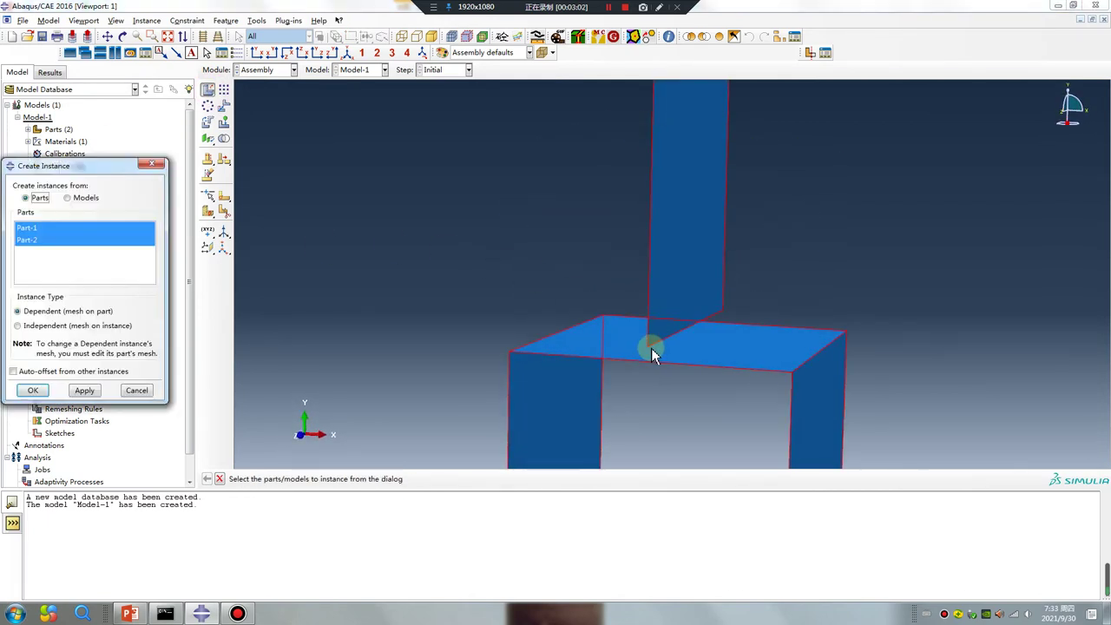
scroll(652, 349, up, 3)
click(39, 391)
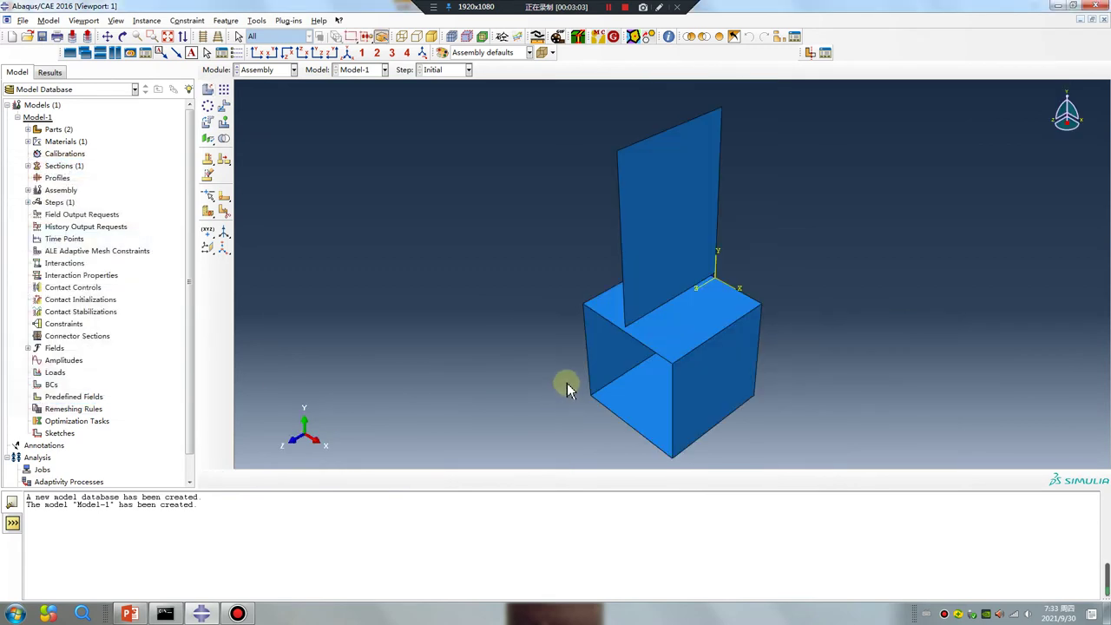
- Create a Static, General analysis step after Initial with an initial increment size of 0.1
ctrl+alt+drag(651, 317, 657, 315)
scroll(652, 323, up, 2)
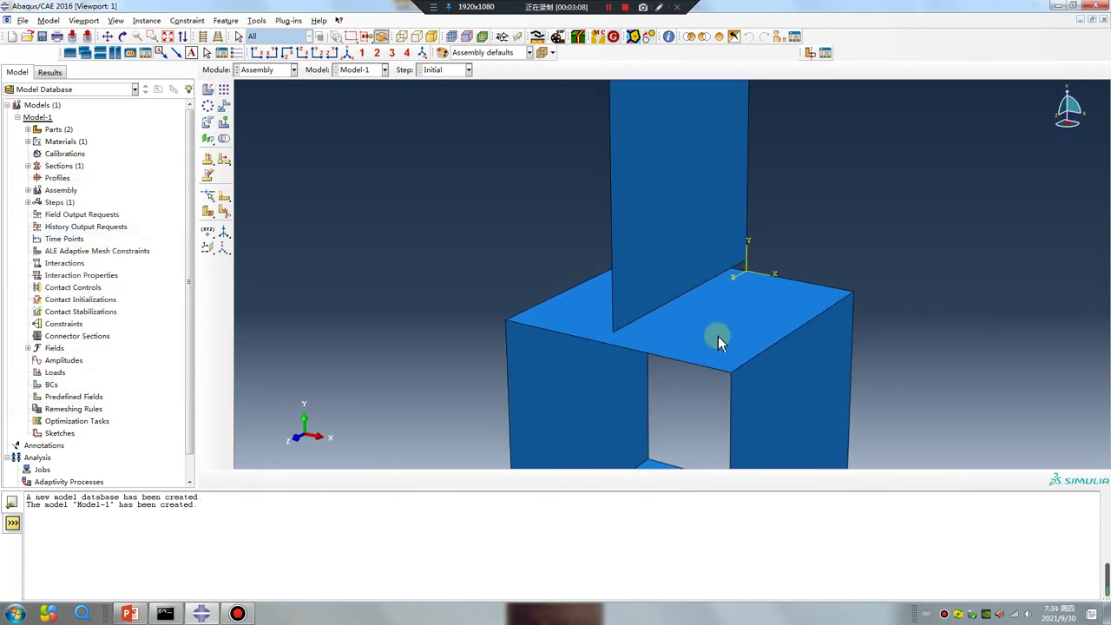
ctrl+alt+drag(719, 341, 642, 274)
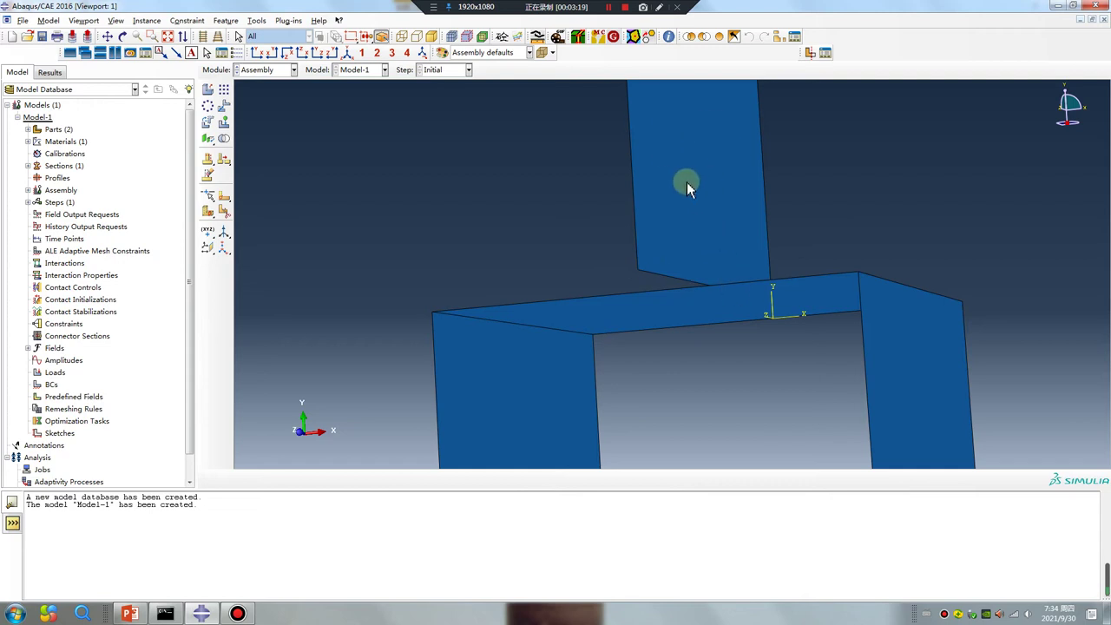
ctrl+alt+drag(660, 292, 596, 319)
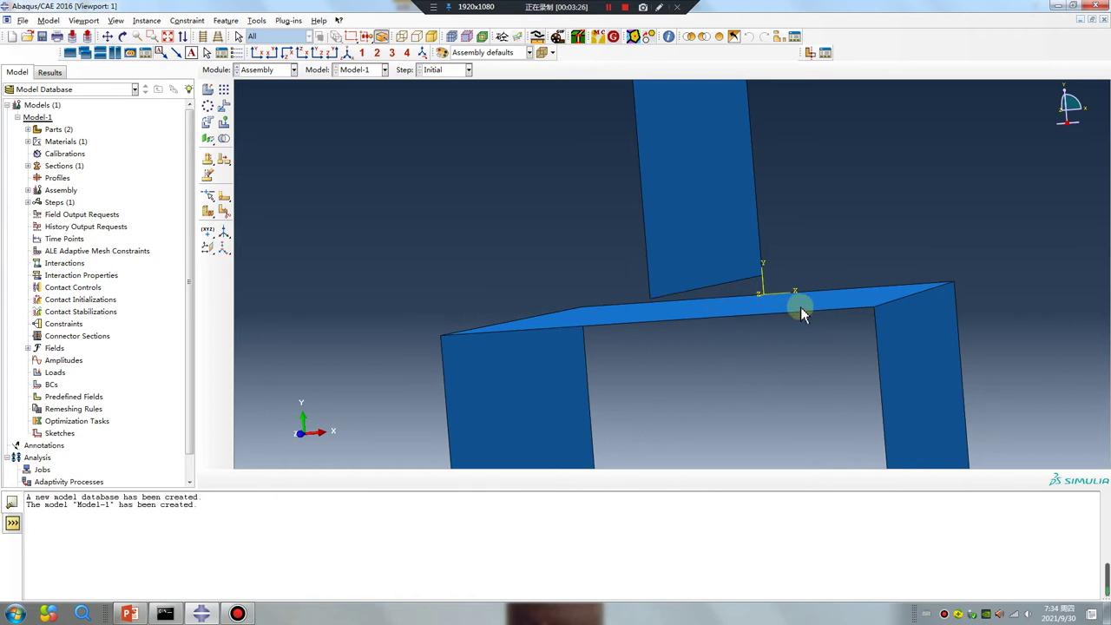
click(259, 70)
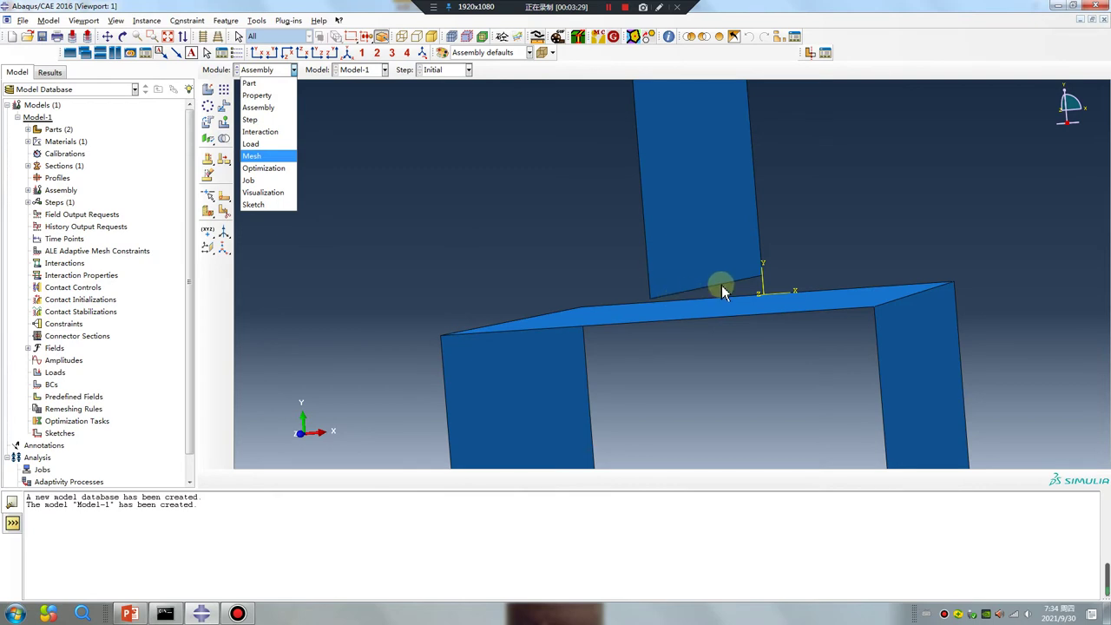
click(250, 119)
click(207, 89)
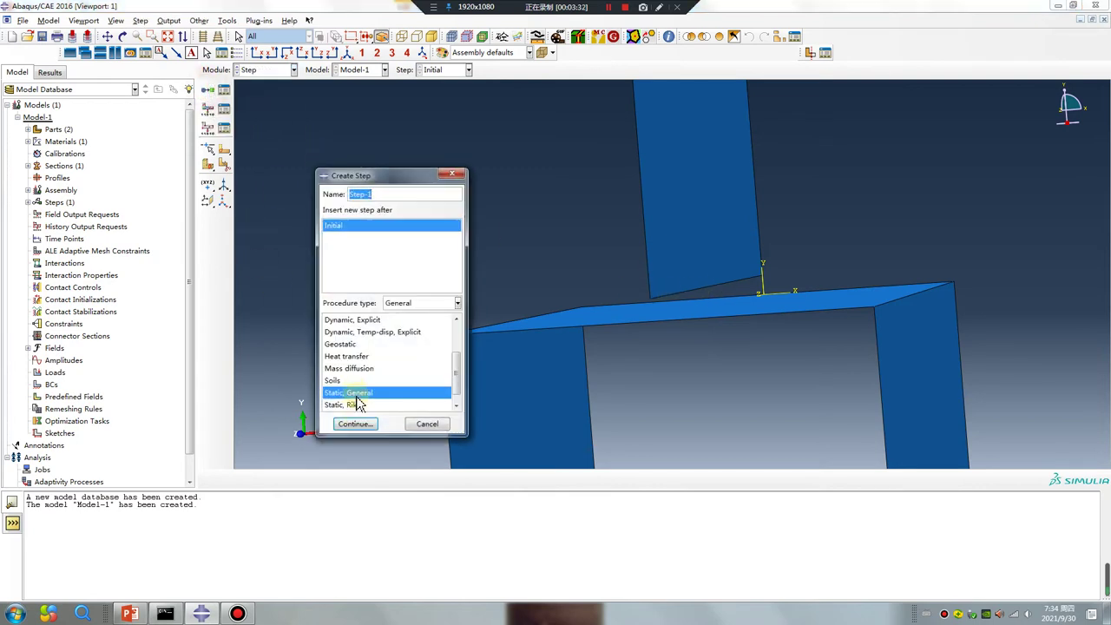
click(354, 423)
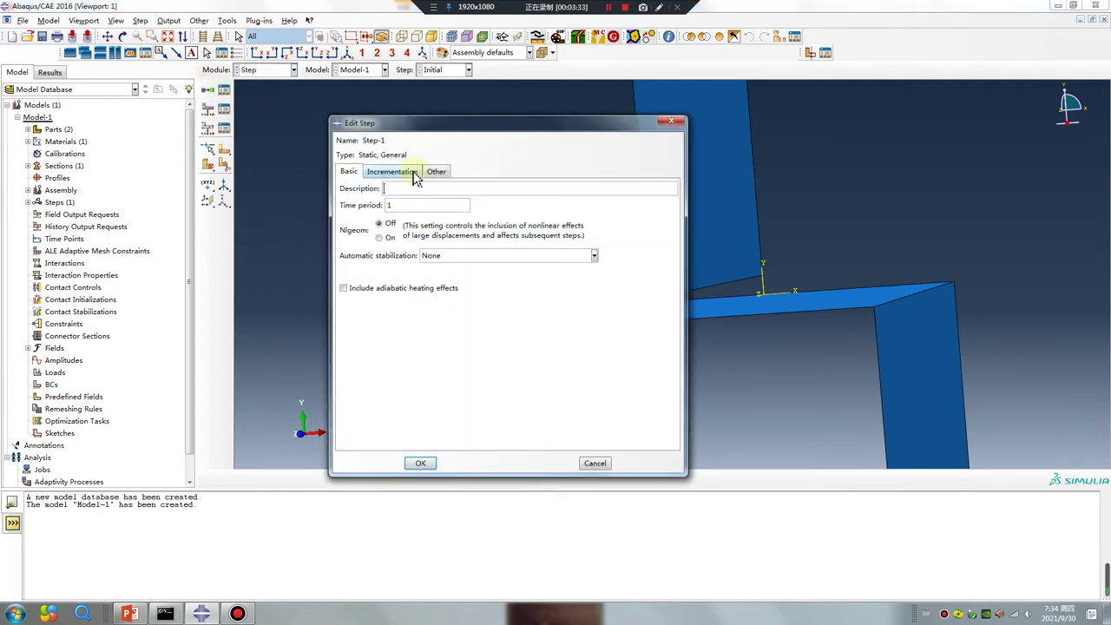
click(415, 173)
double_click(414, 233)
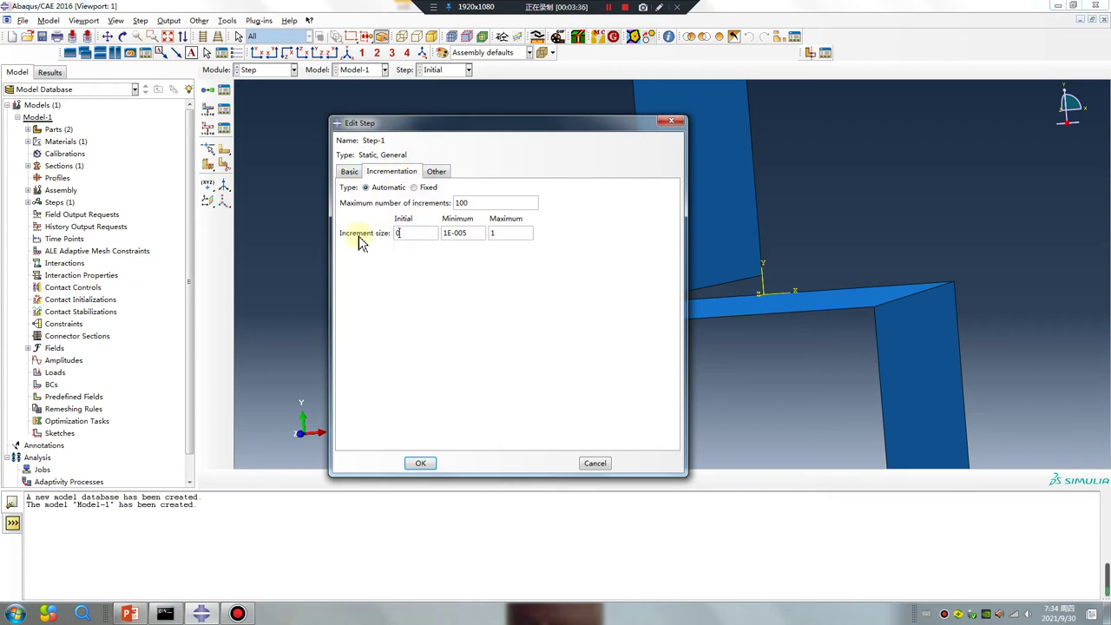
text(0.1)
click(420, 463)
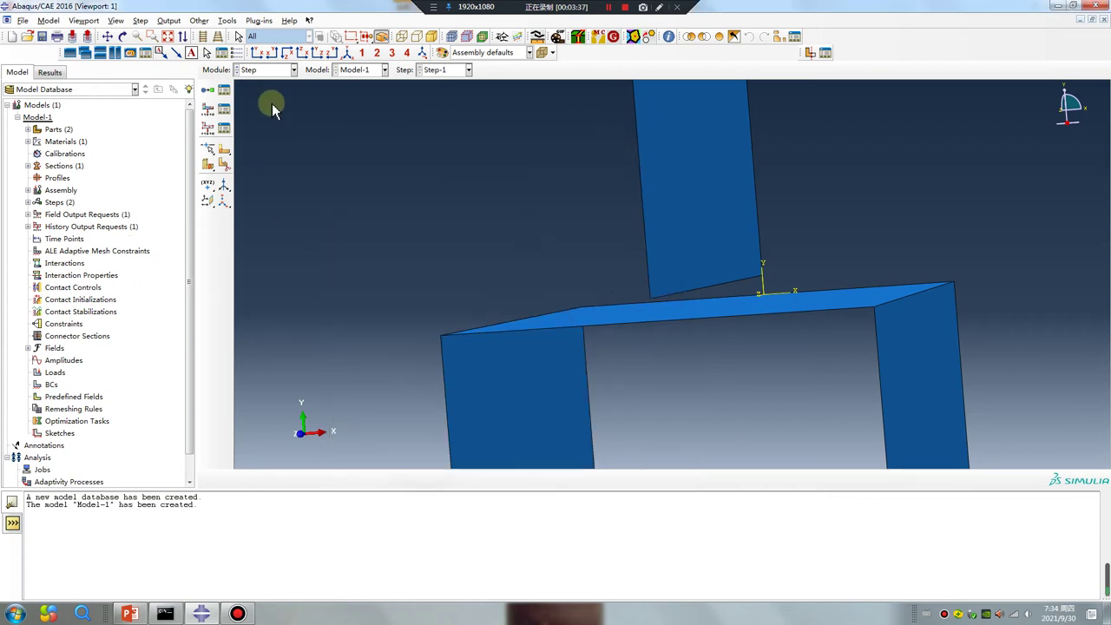
- Start a Tie constraint in the Interaction module with the upright plate's lower edge as the master surface
click(253, 71)
click(259, 131)
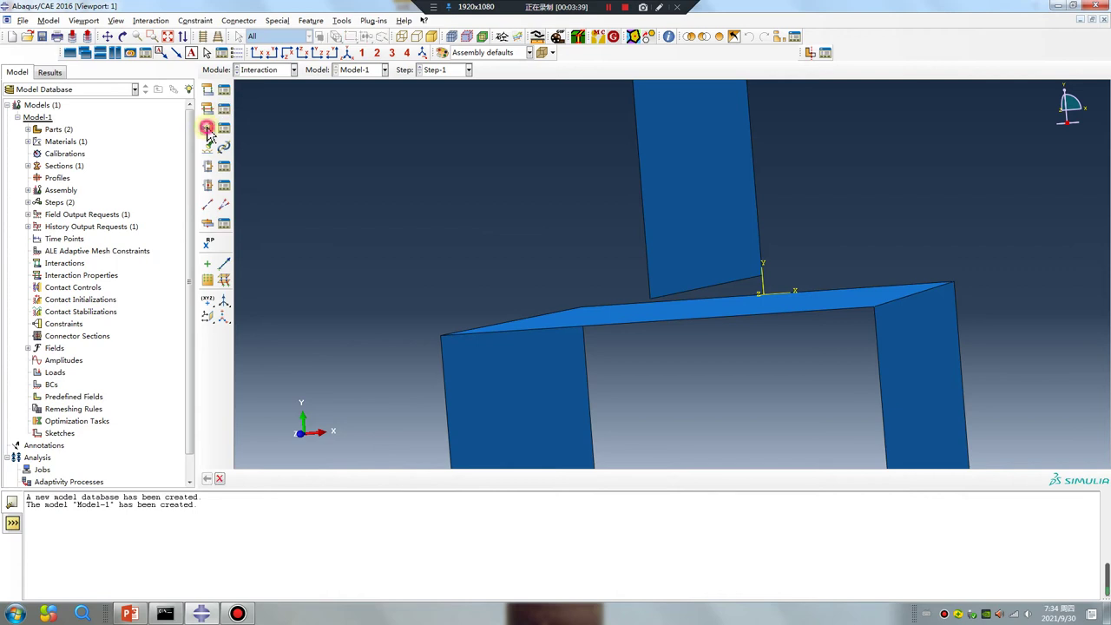
click(207, 128)
click(33, 231)
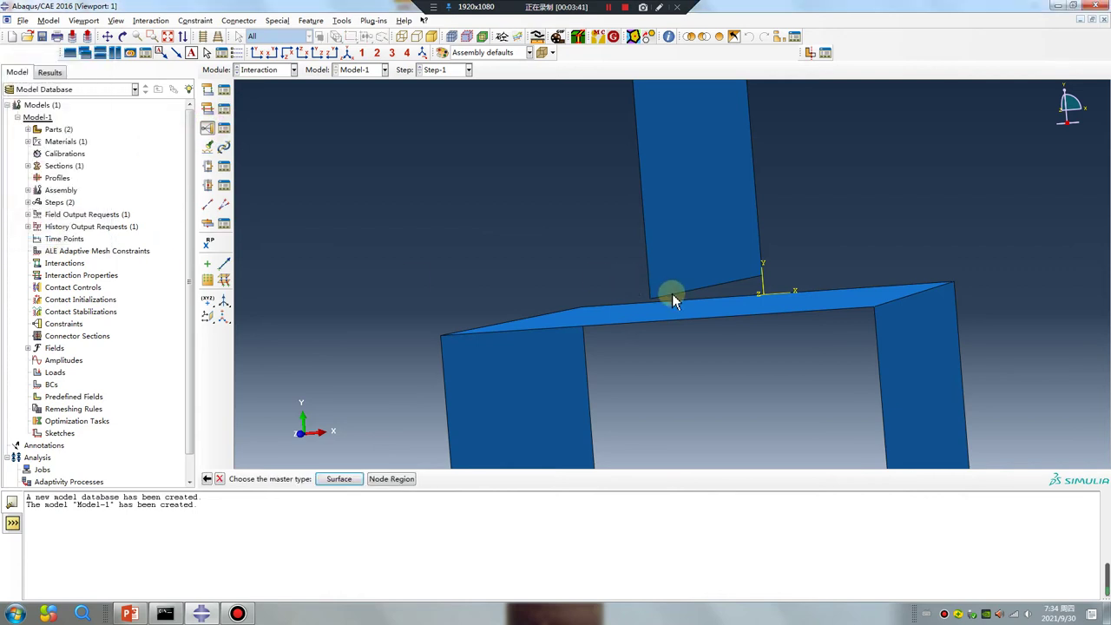
click(338, 478)
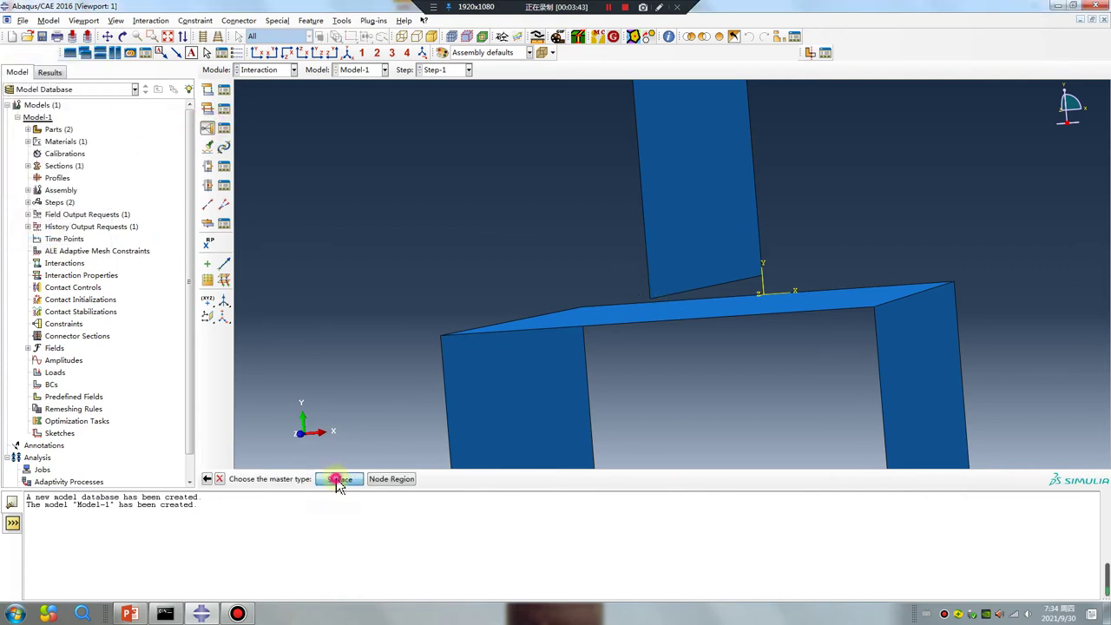
click(681, 295)
middle_click(439, 297)
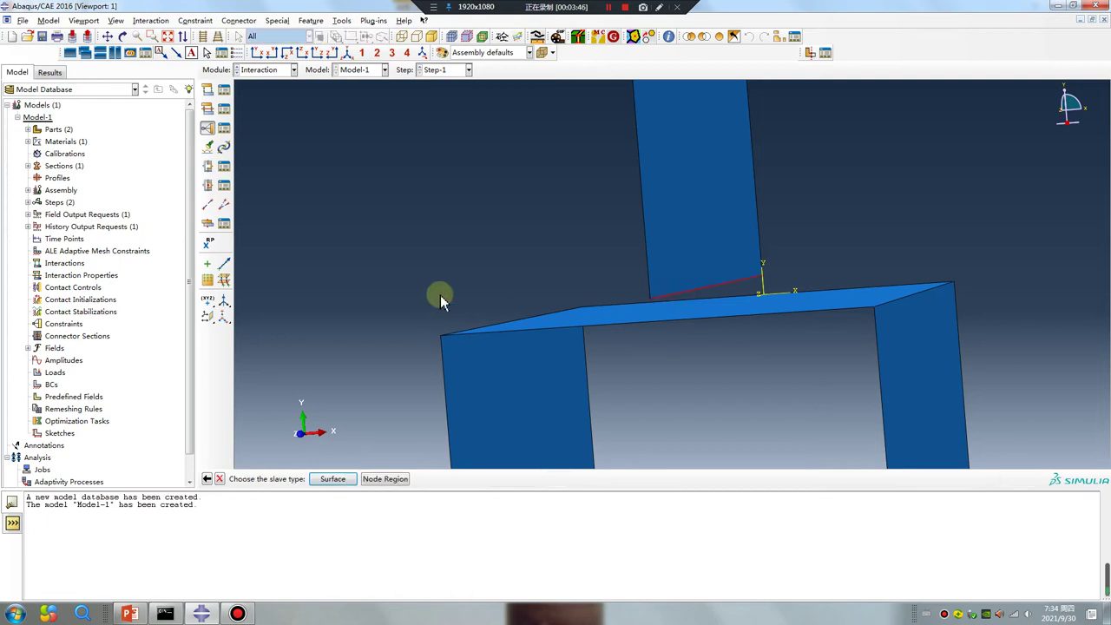
- Set the purple side of the cube's top face as slave surface and accept the tie with Adjust slave surface initial position enabled
click(334, 478)
click(606, 310)
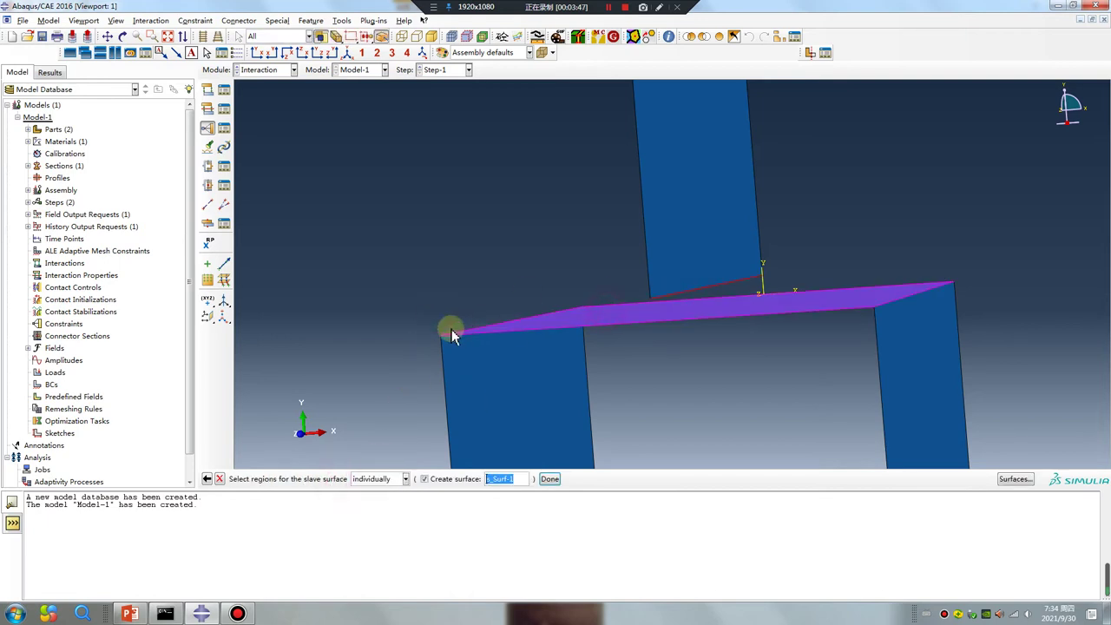
middle_click(371, 335)
scroll(659, 305, down, 5)
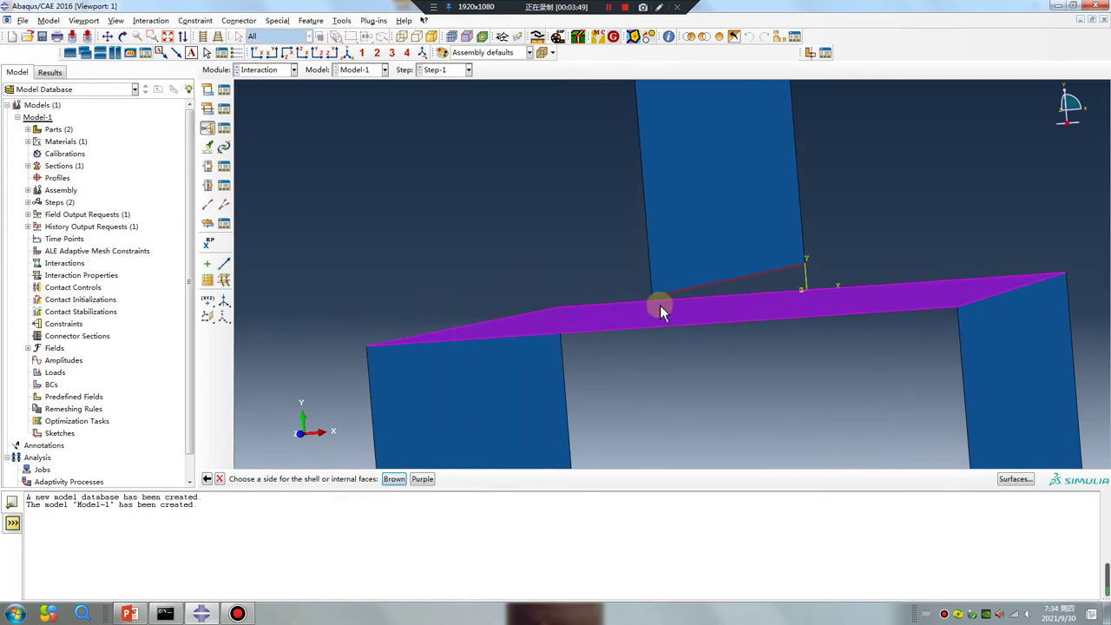
click(423, 478)
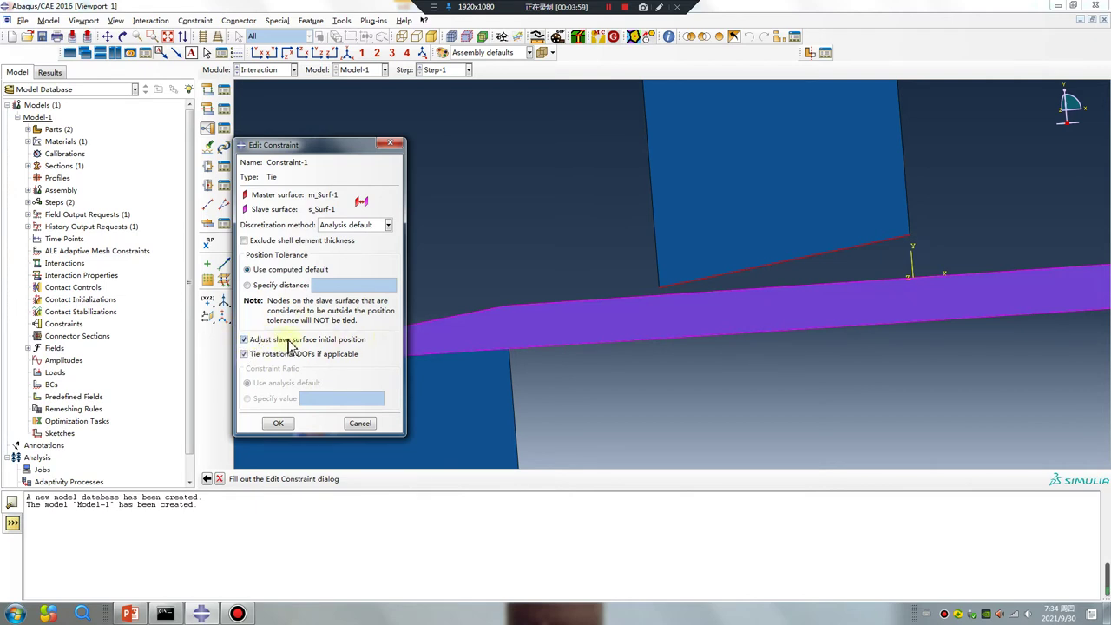
click(280, 423)
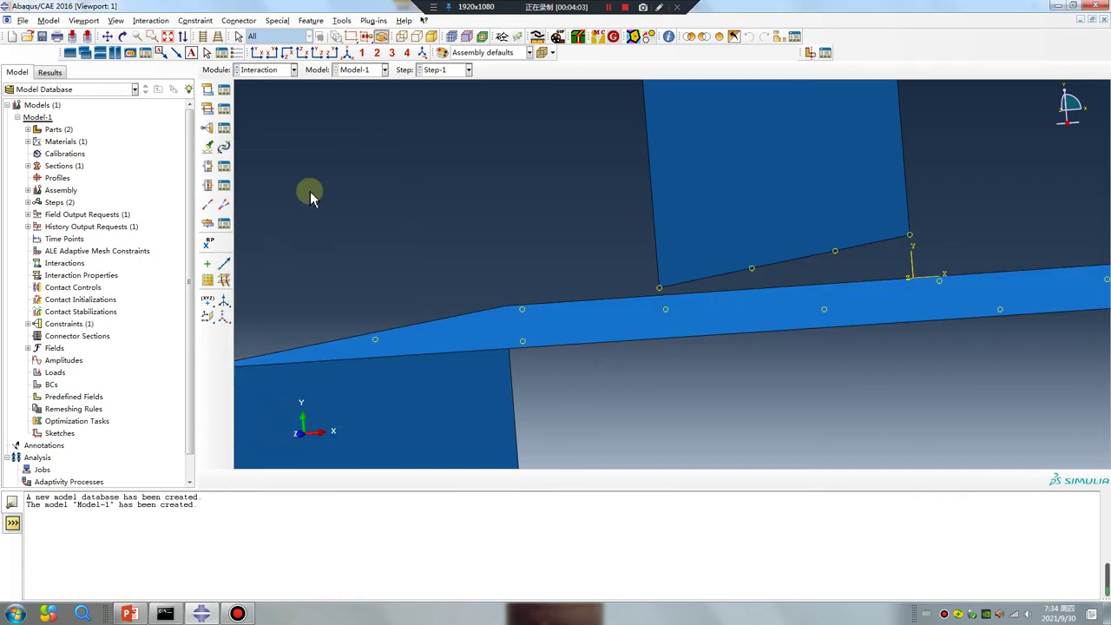
- Show Part-2 in the Mesh module and turn off shell thickness rendering in the part display options
click(256, 69)
click(271, 158)
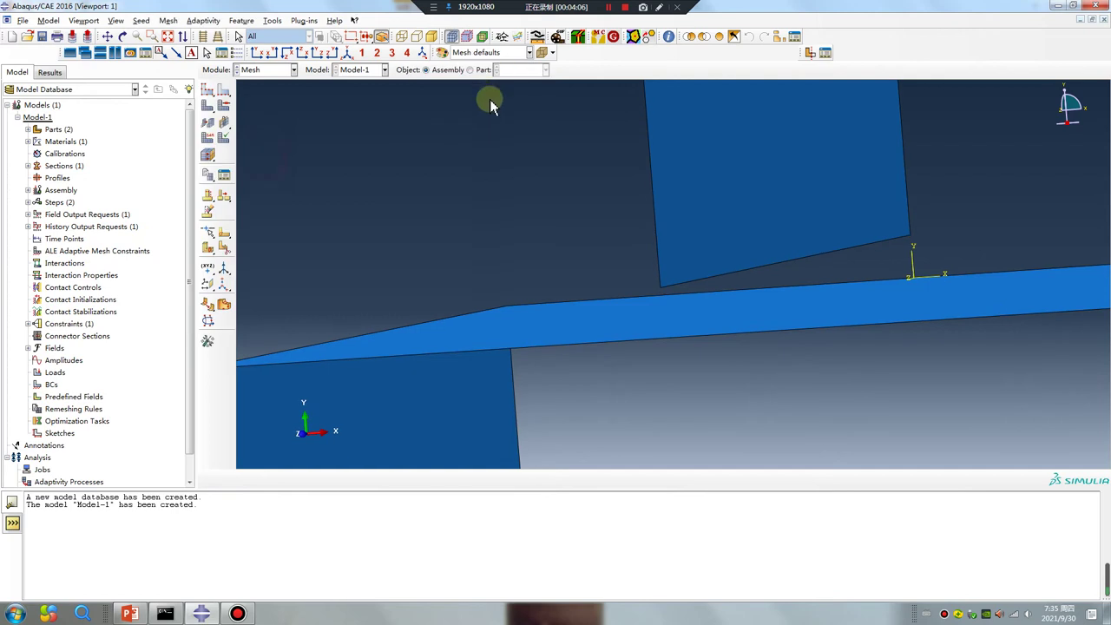
click(474, 69)
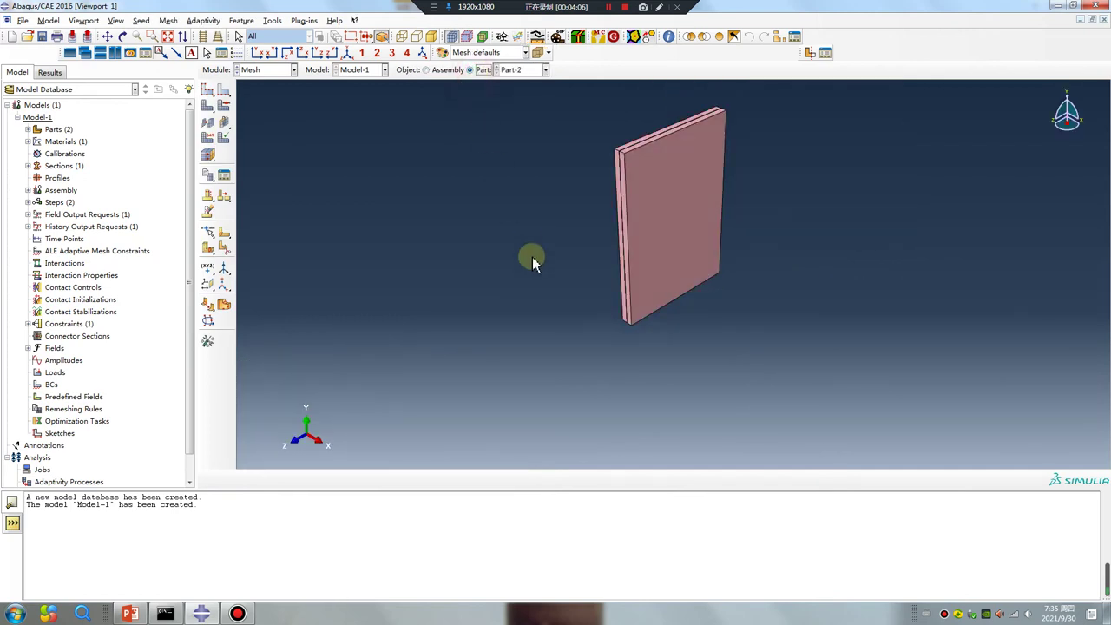
click(116, 20)
click(149, 253)
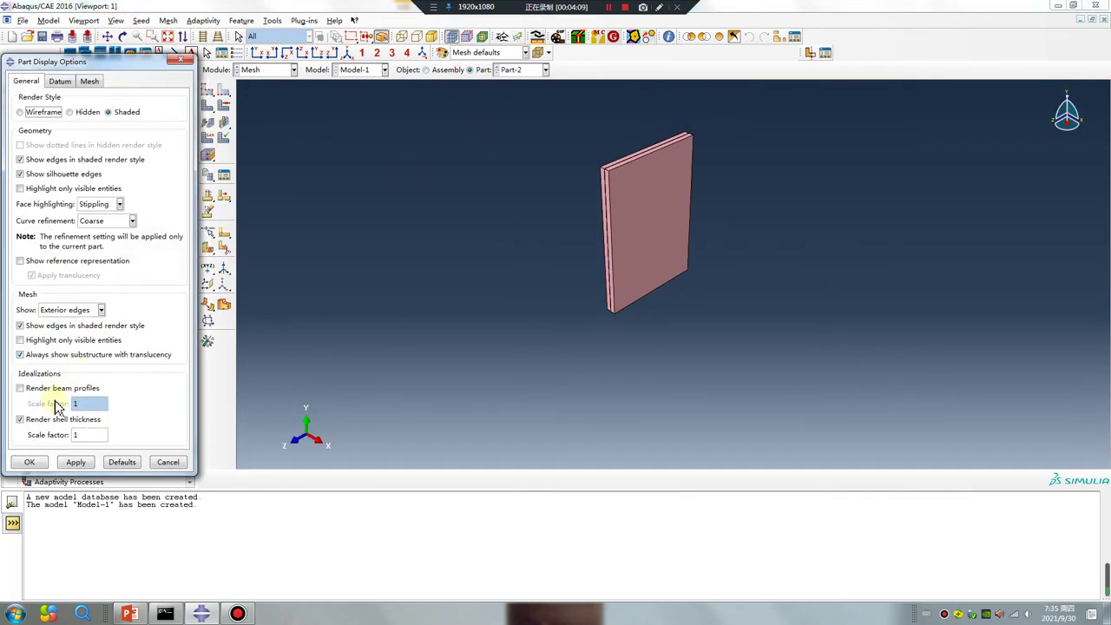
click(19, 419)
click(75, 461)
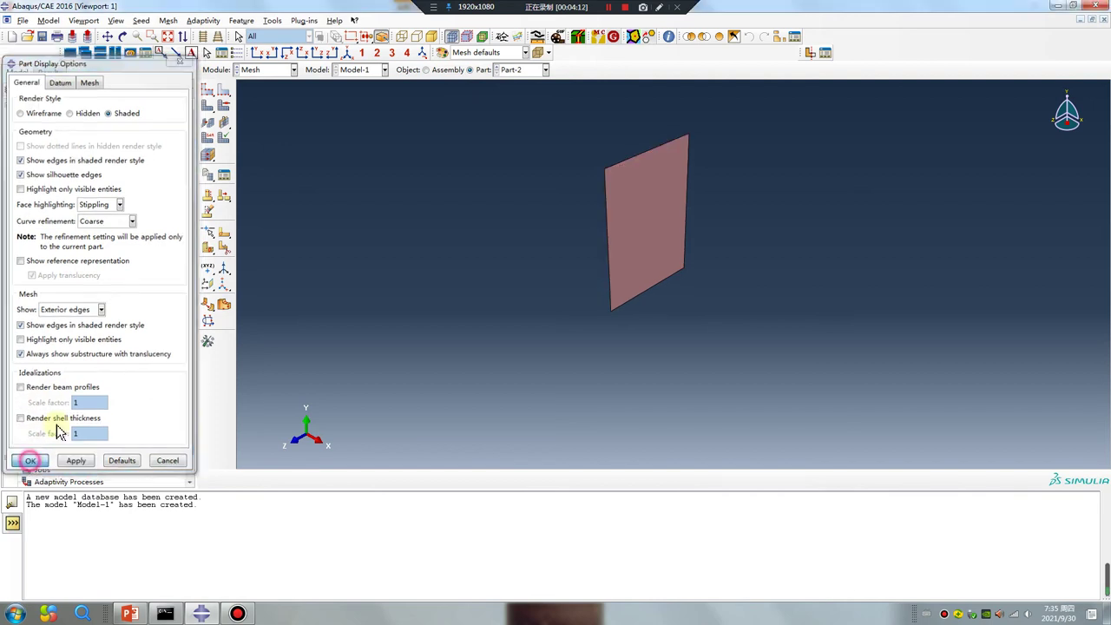
click(29, 462)
- Apply global seeds to Part-2 and mesh the part
click(222, 105)
click(92, 373)
click(34, 373)
click(207, 105)
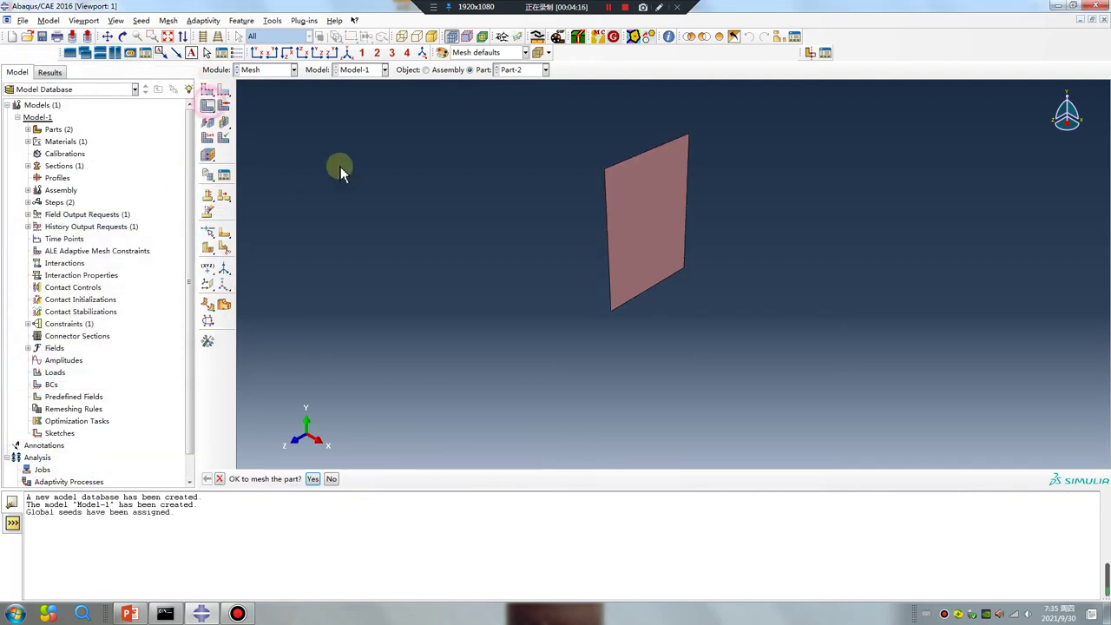
middle_click(335, 165)
- Switch to Part-1, apply global seeds and mesh the part
click(521, 70)
click(518, 83)
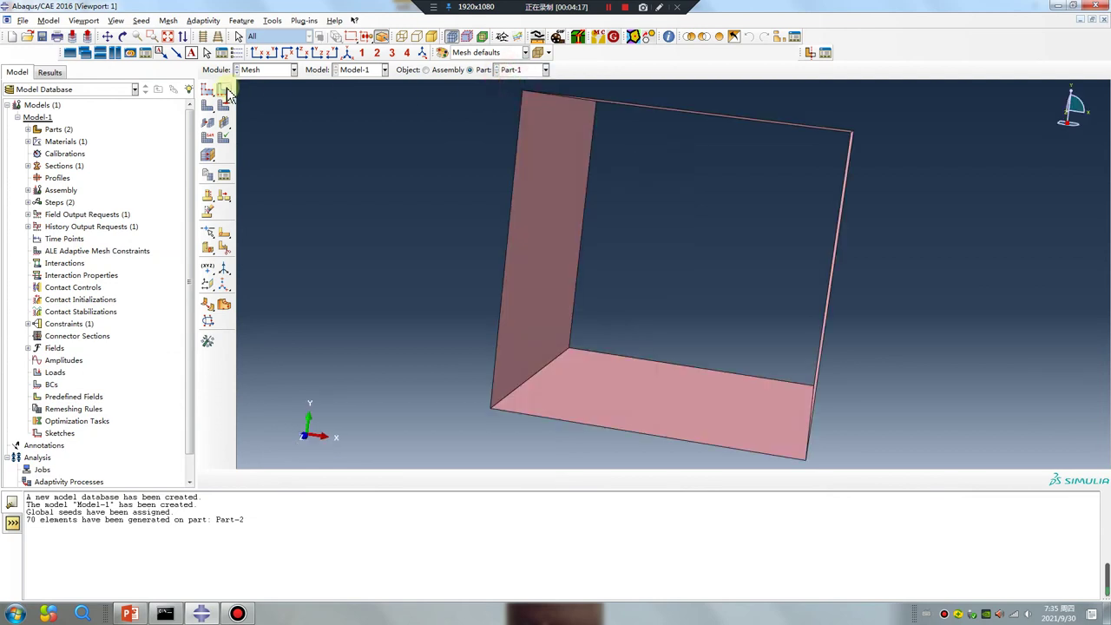
click(211, 103)
click(209, 105)
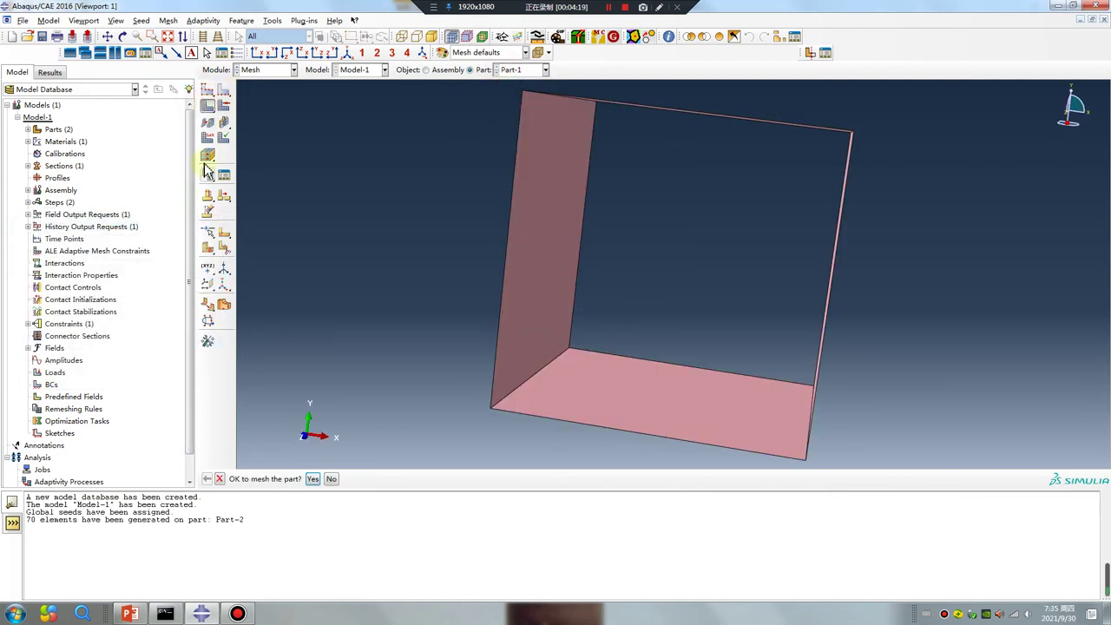
click(310, 480)
- Create an ENCASTRE boundary condition in the Initial step on the cube's bottom face
click(293, 70)
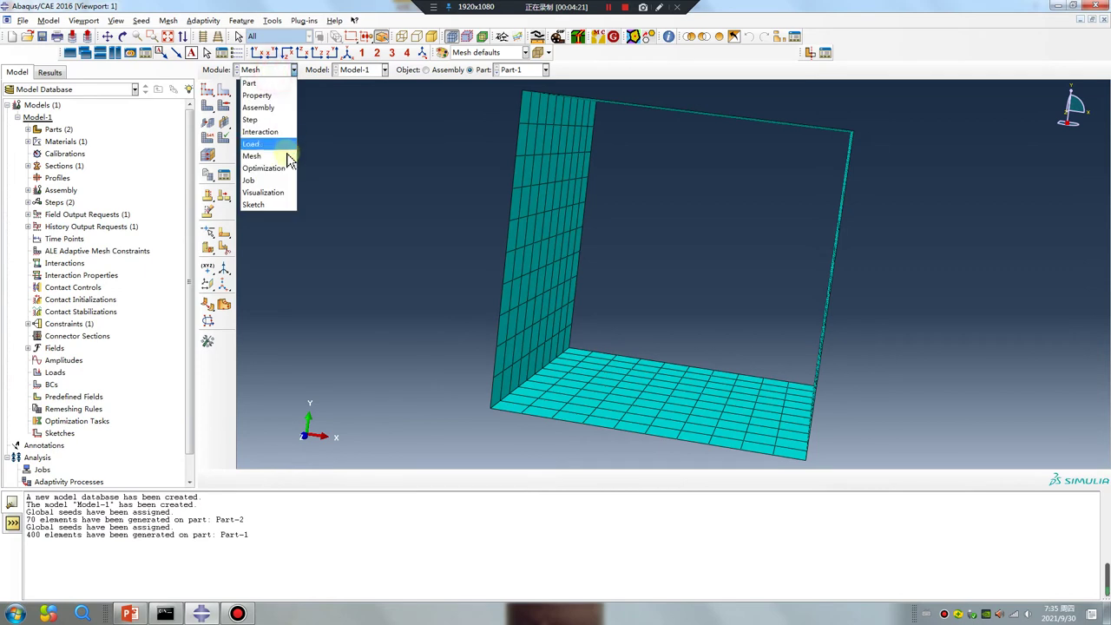
click(264, 144)
click(206, 111)
click(70, 202)
click(48, 214)
click(63, 379)
scroll(520, 215, down, 5)
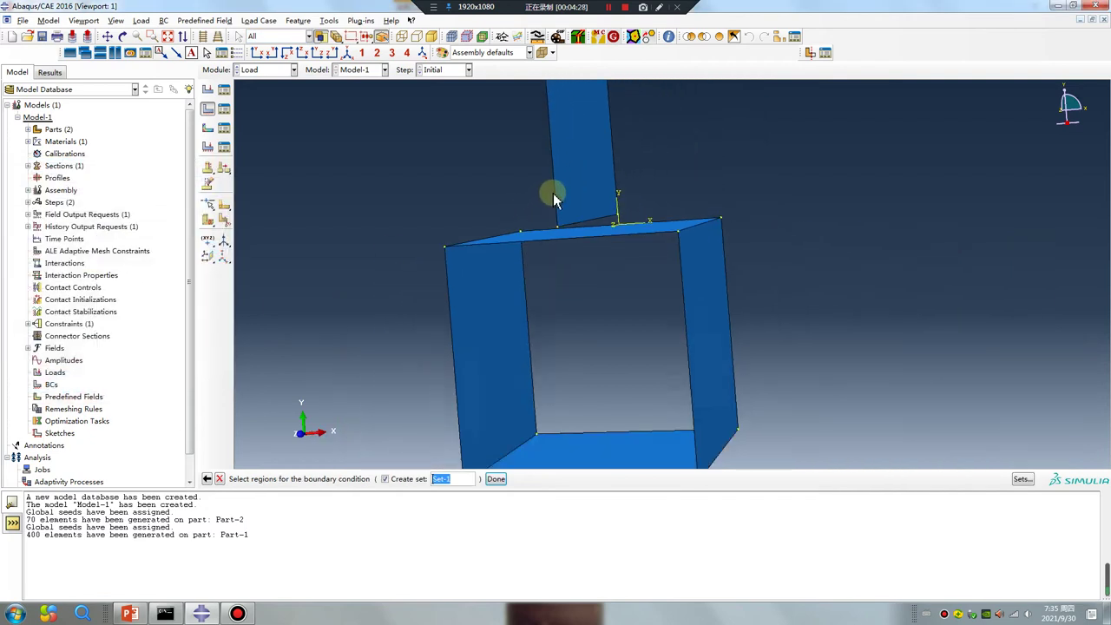
click(590, 399)
middle_click(382, 379)
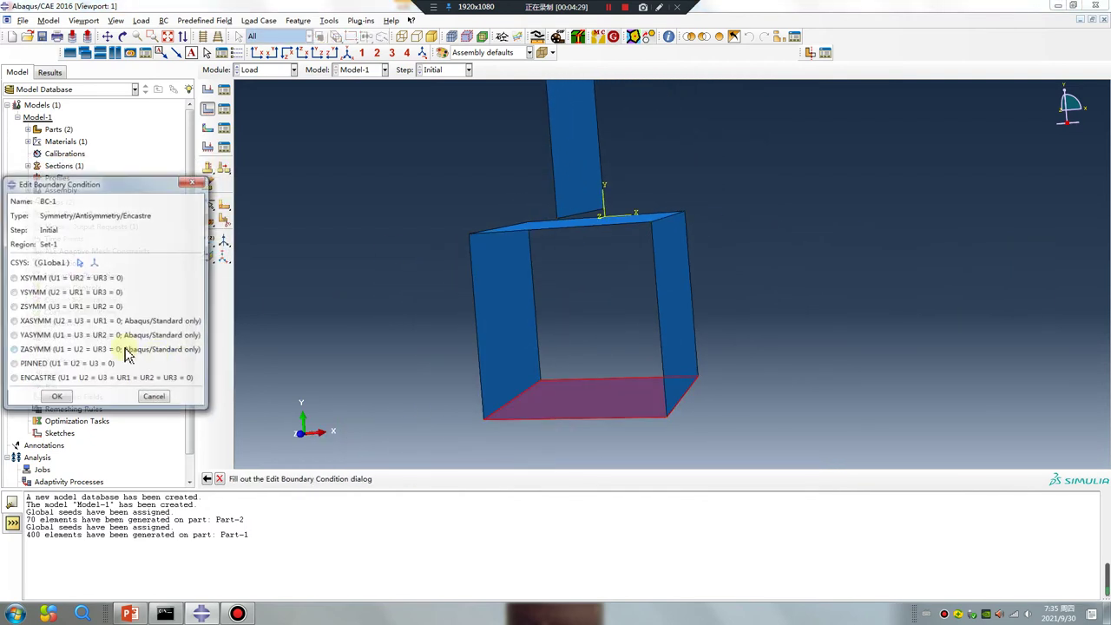
click(52, 395)
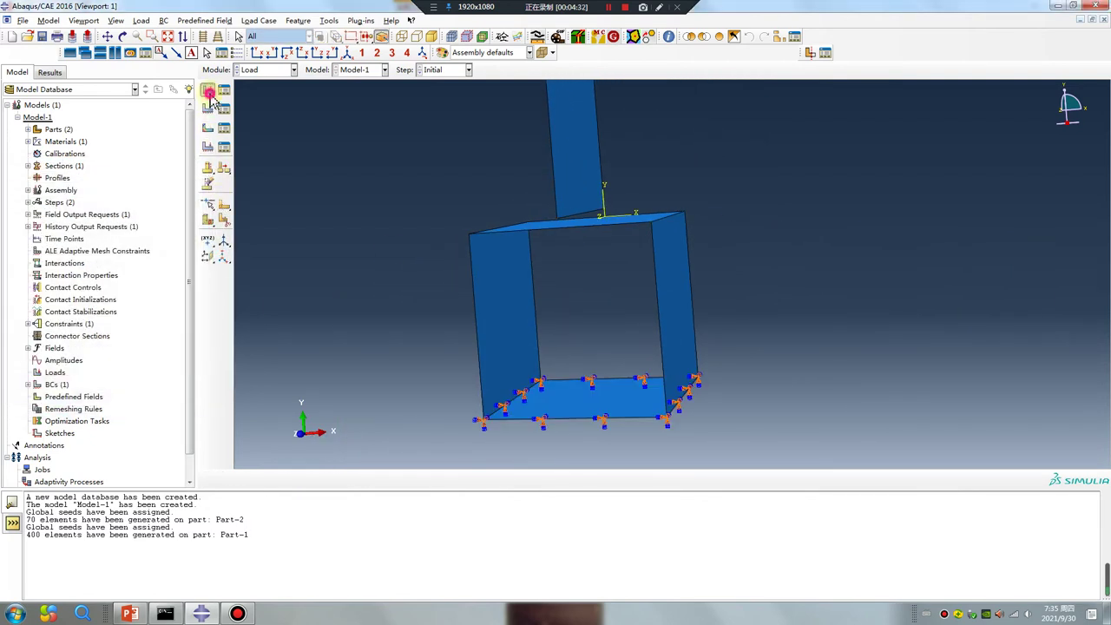
- Create a uniform pressure load of magnitude 10 in Step-1 on the purple side of the vertical plate
click(209, 96)
click(74, 96)
click(71, 118)
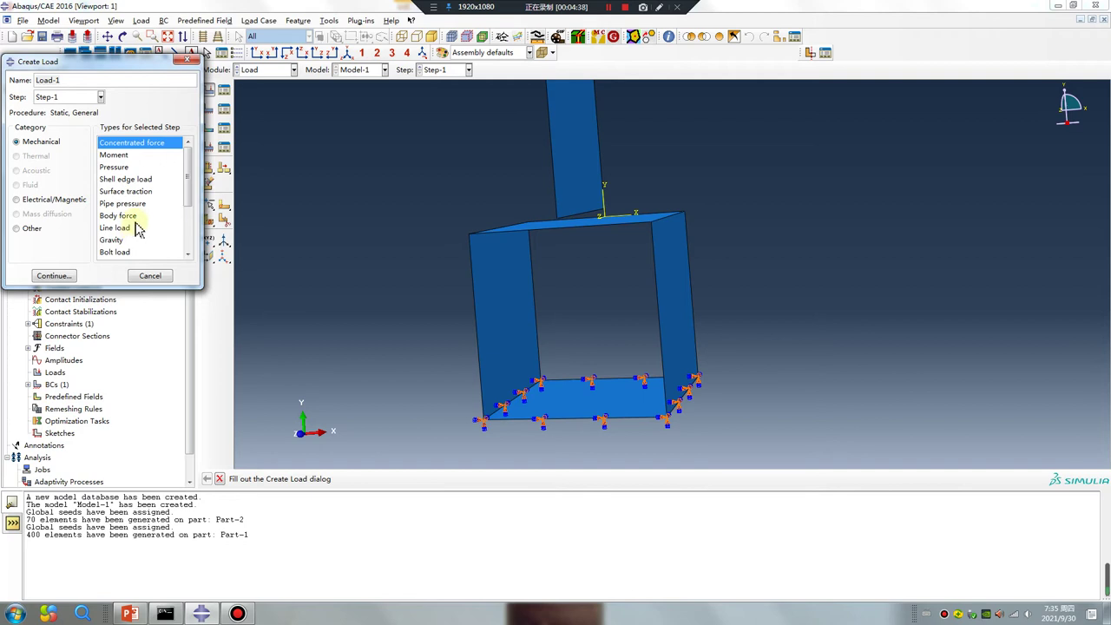
click(114, 167)
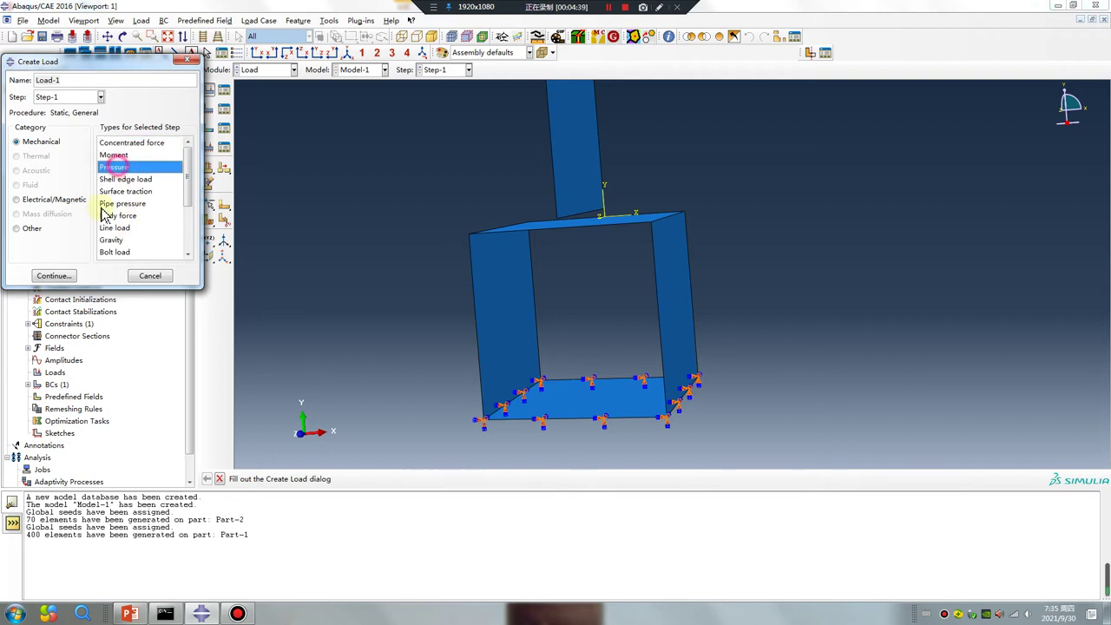
click(53, 275)
ctrl+alt+drag(460, 204, 595, 206)
click(595, 206)
middle_click(240, 256)
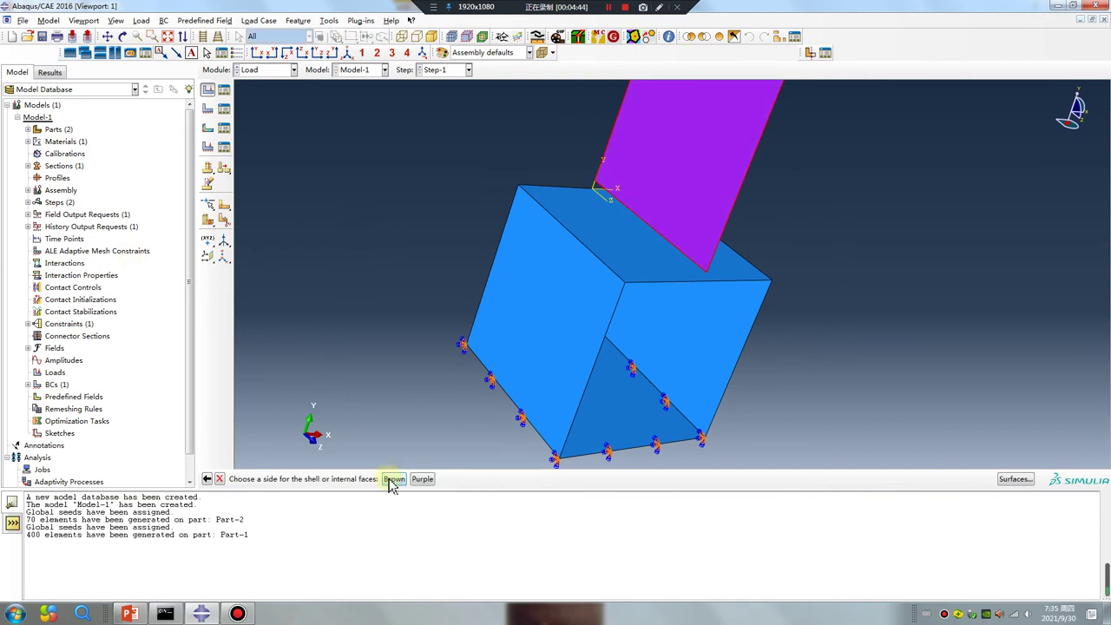
click(423, 478)
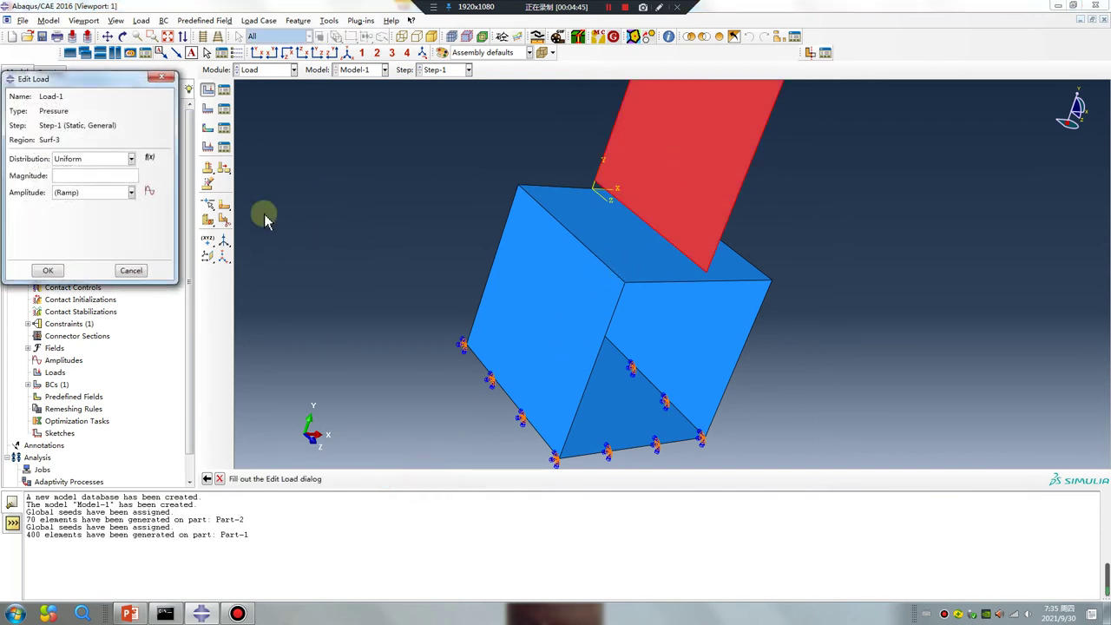
click(92, 175)
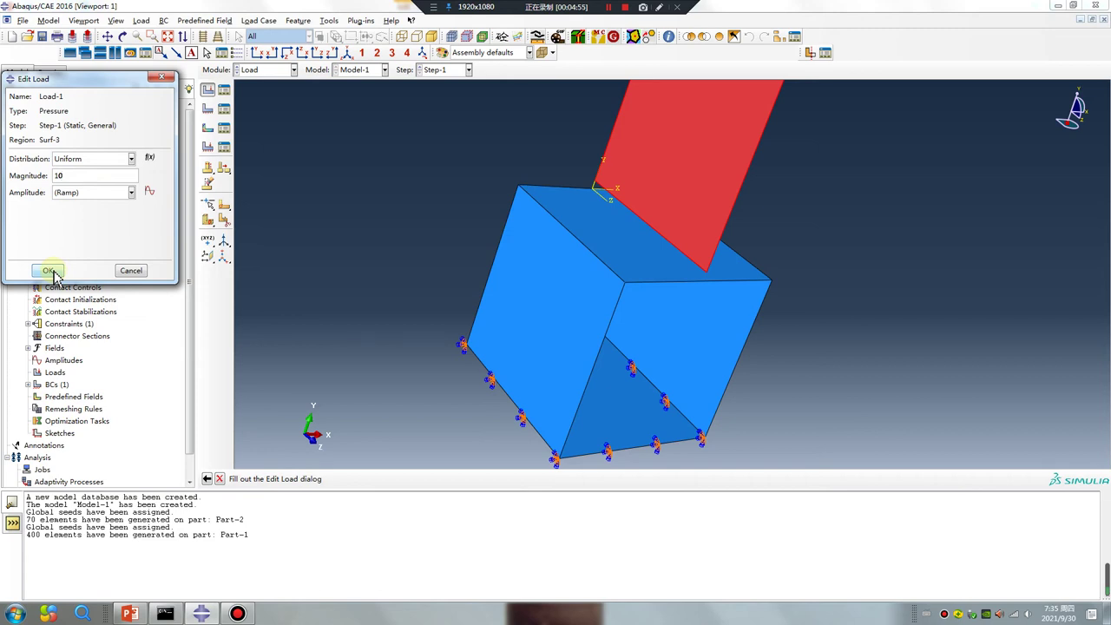
click(53, 271)
scroll(297, 310, down, 3)
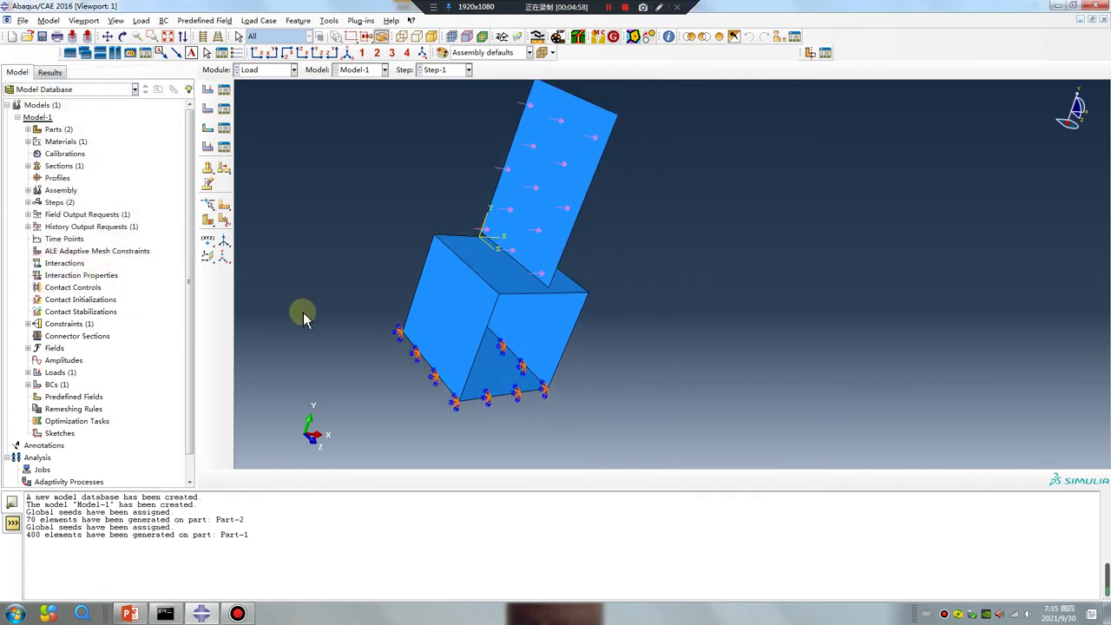
- Create Job-1 for Model-1 as a full analysis with default settings and submit it
click(260, 69)
click(266, 180)
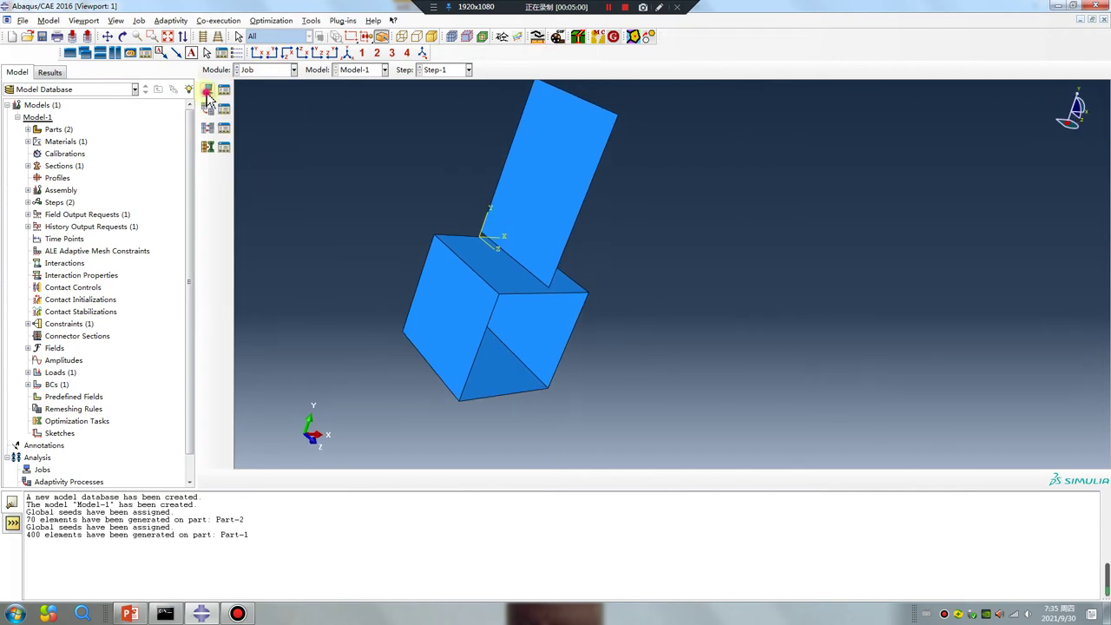
click(207, 90)
click(436, 432)
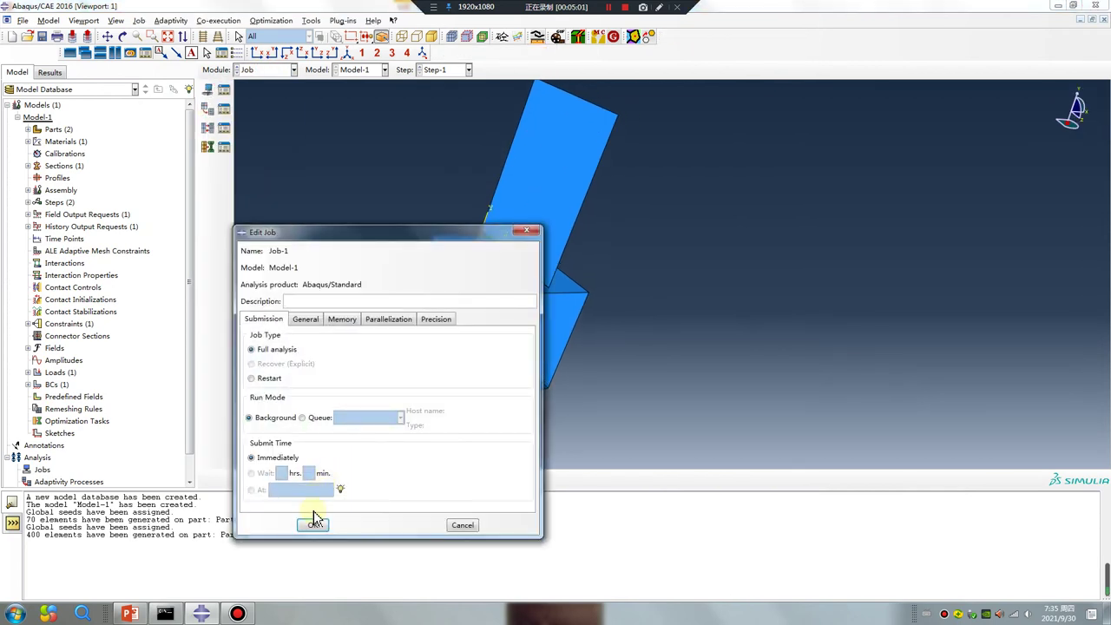
click(314, 523)
click(229, 90)
click(387, 246)
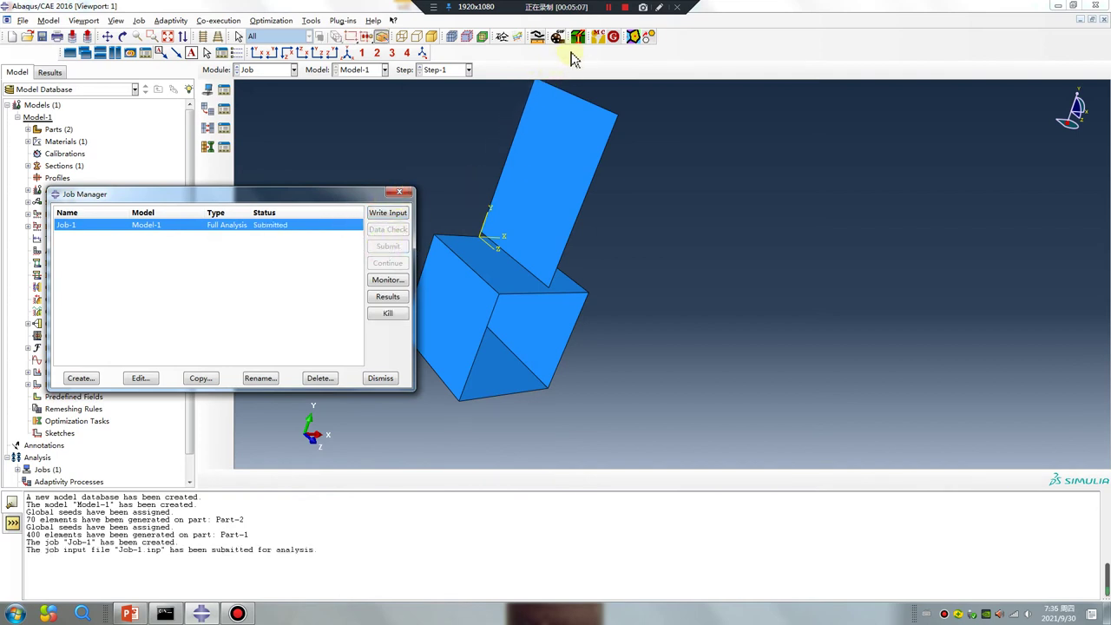
click(608, 8)
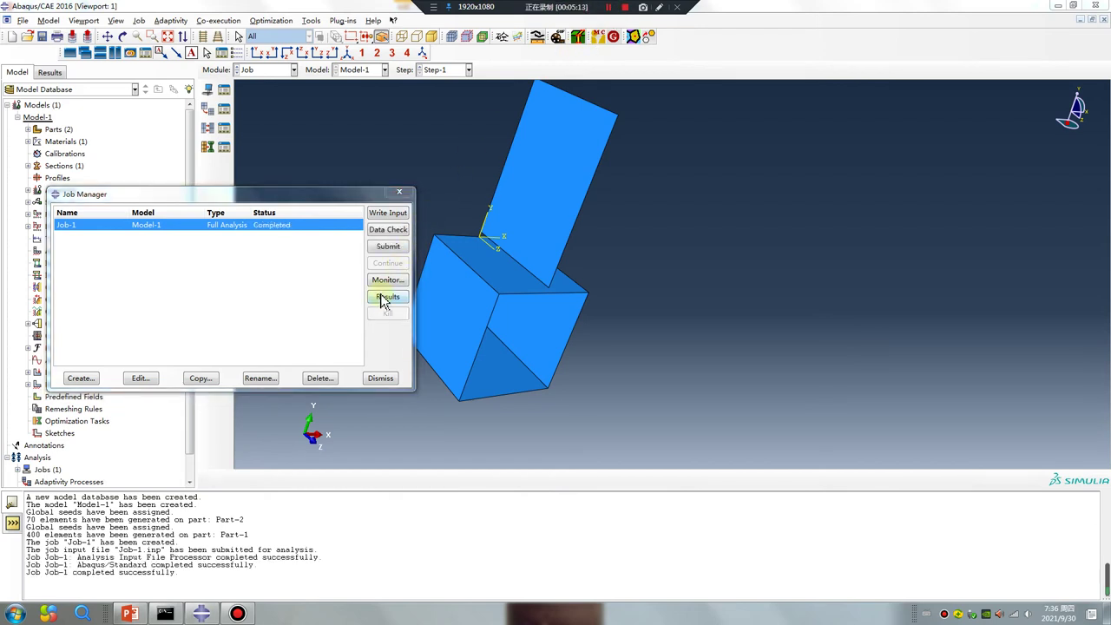
- Open the Job-1 results and examine the Mises stress contours on the deformed shape around the tied joint
click(387, 296)
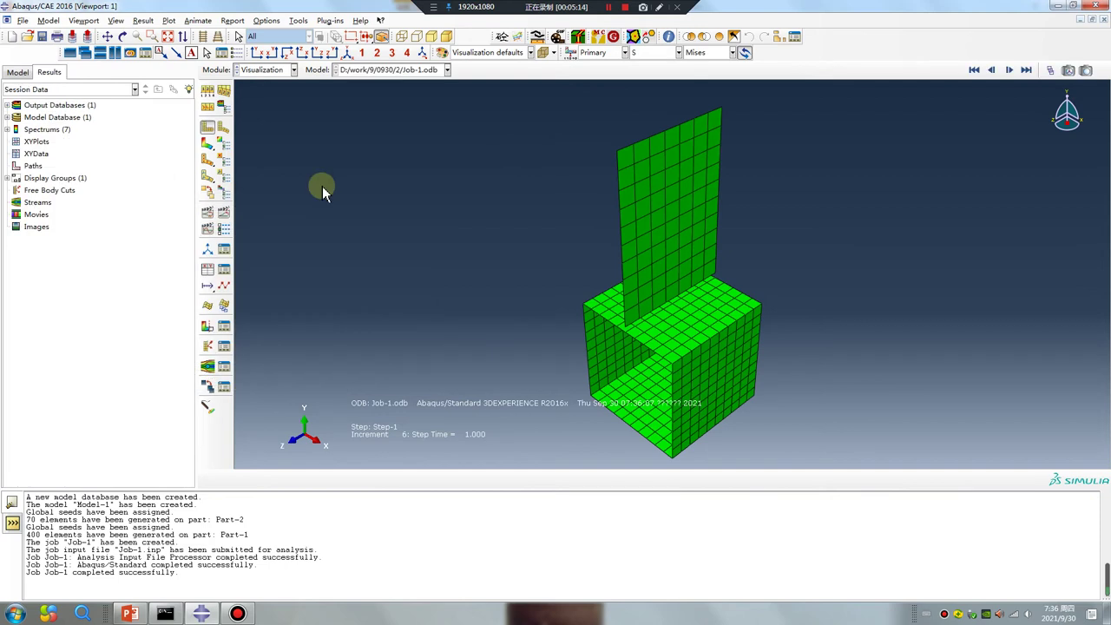
click(208, 143)
ctrl+alt+drag(599, 304, 629, 319)
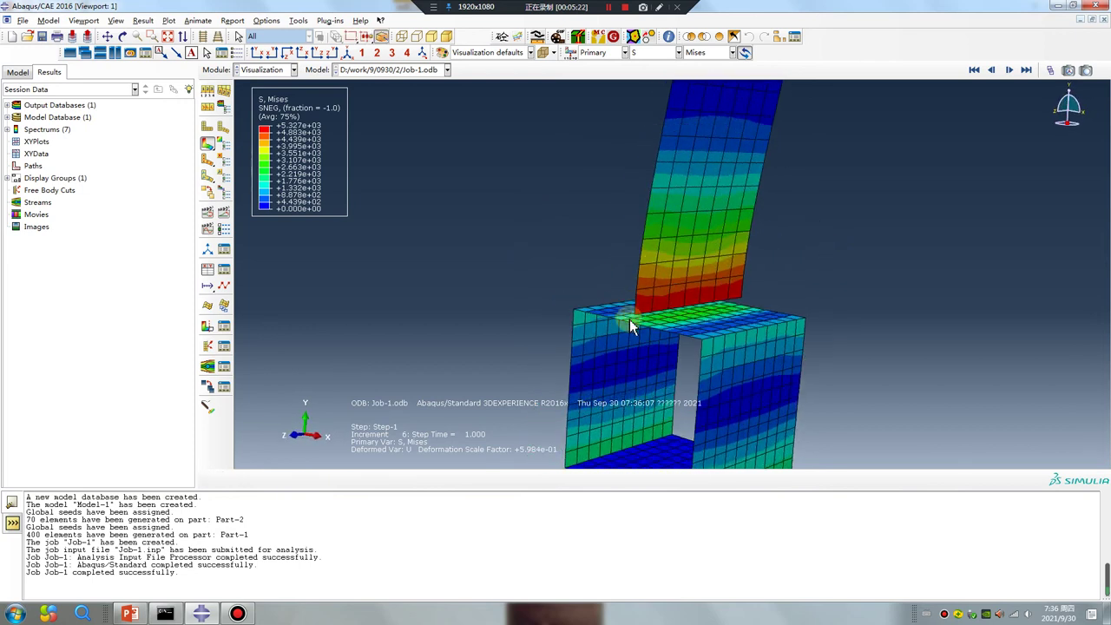
scroll(629, 320, down, 3)
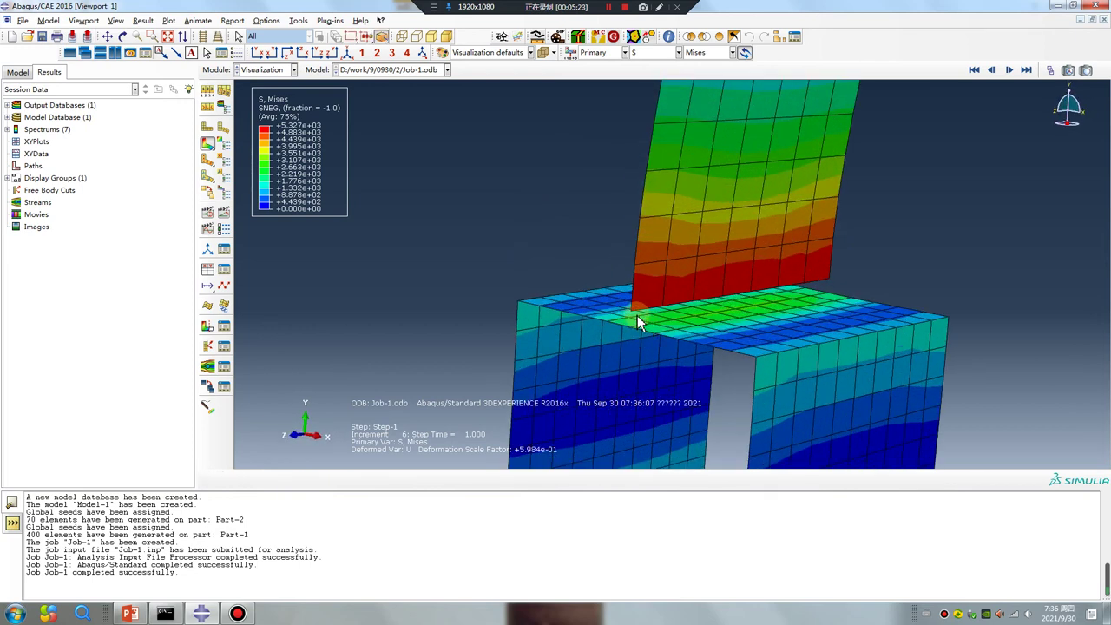
- Return to the Interaction module and suppress the Tie constraint Constraint-1
click(262, 70)
click(267, 141)
ctrl+alt+drag(504, 255, 543, 198)
click(224, 127)
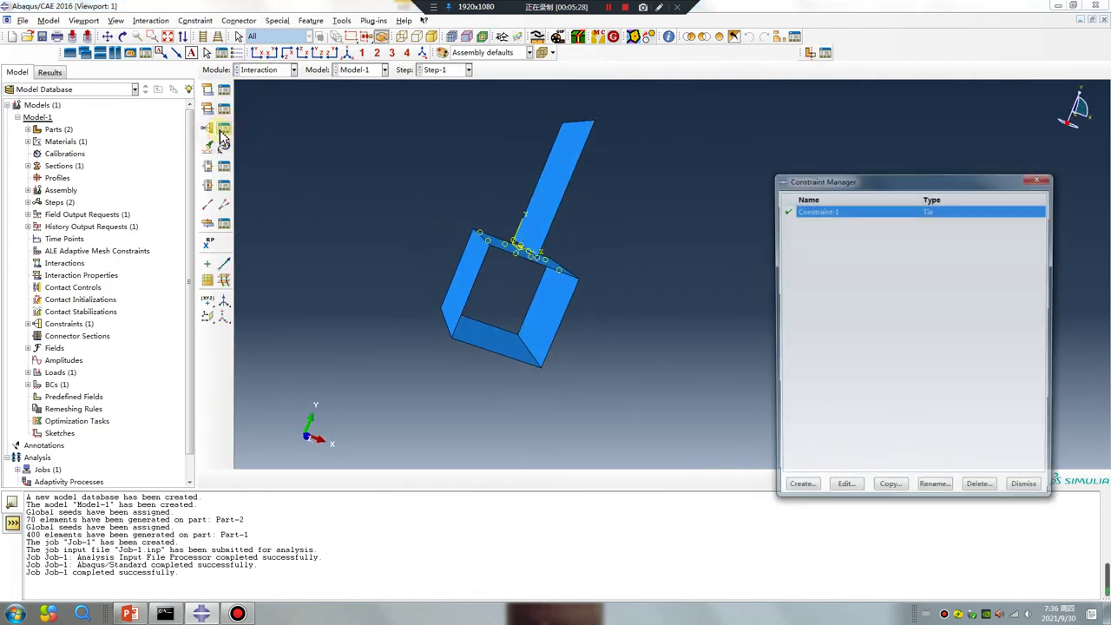
click(785, 210)
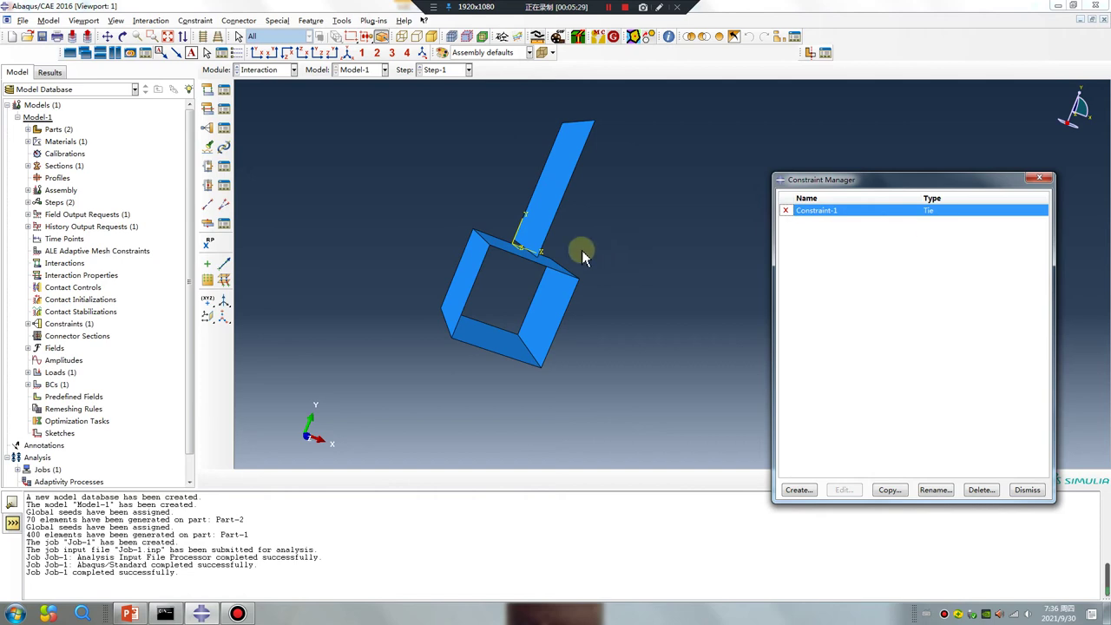
- Start a new Tie constraint with the purple side of the cube's top face as the master surface
scroll(521, 251, down, 5)
scroll(540, 260, down, 1)
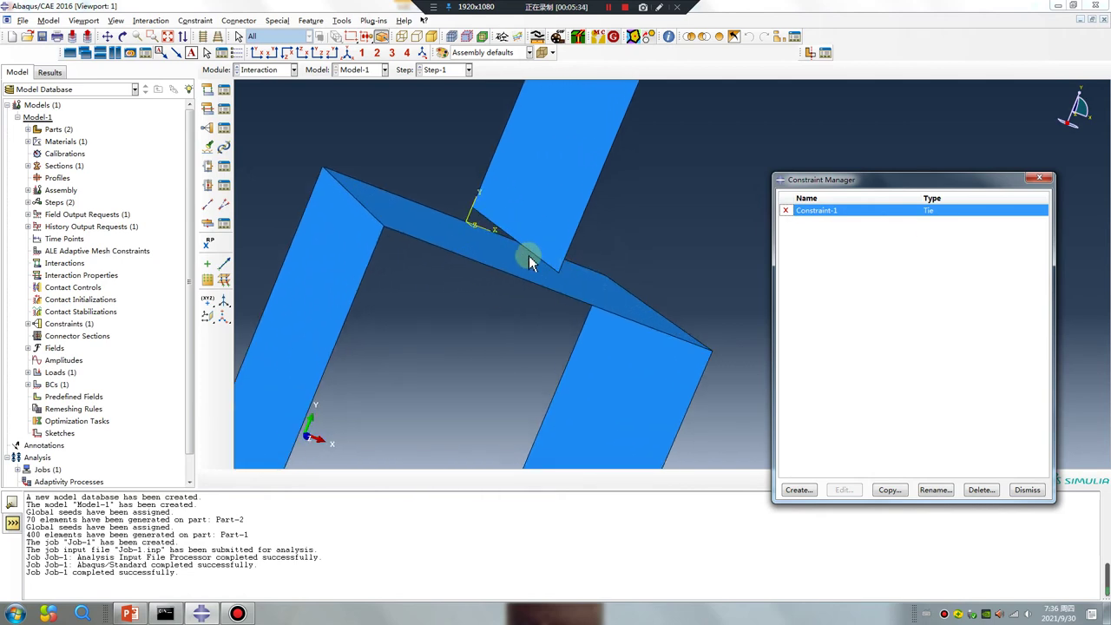
click(798, 489)
click(31, 232)
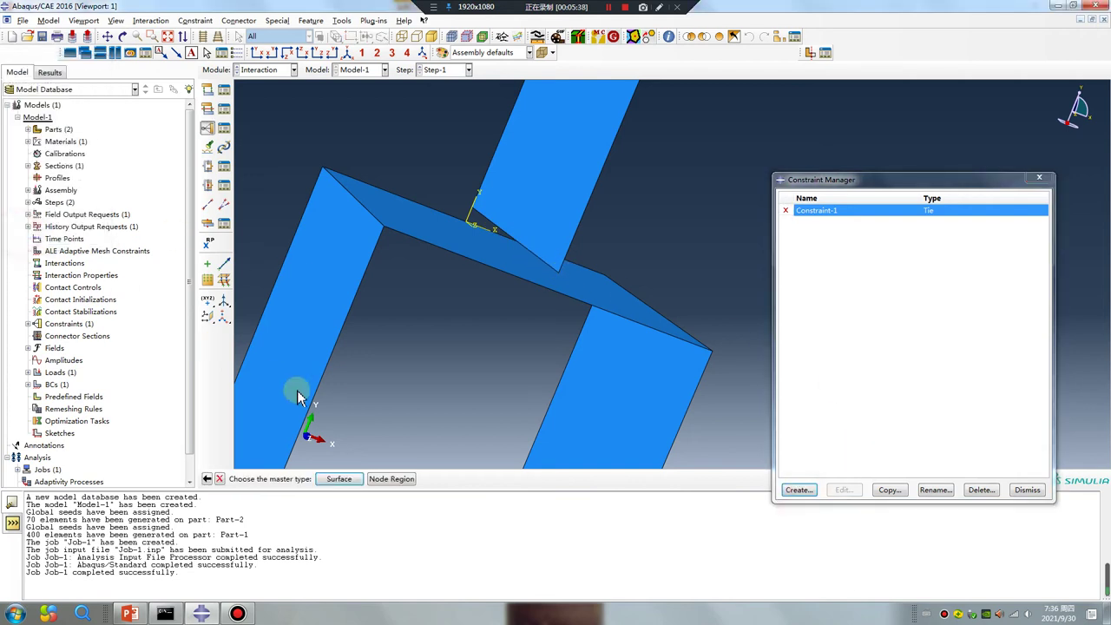
click(341, 478)
click(425, 233)
middle_click(415, 373)
click(421, 478)
- Assign the plate's bottom edge as the slave node region and accept the Tie constraint with its default options
click(385, 478)
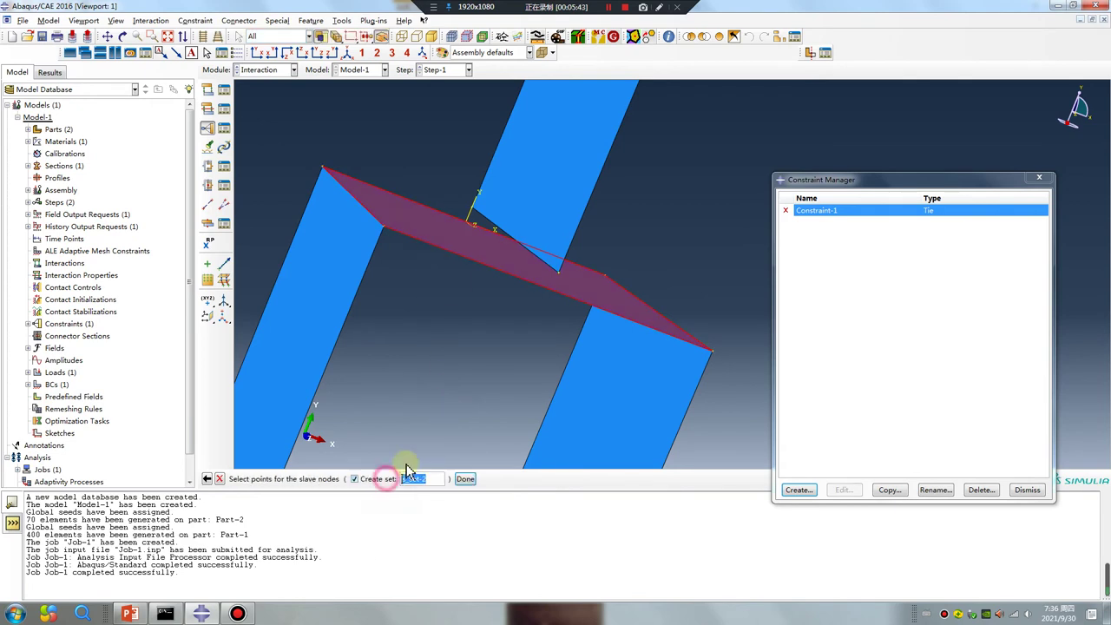
click(525, 253)
middle_click(384, 143)
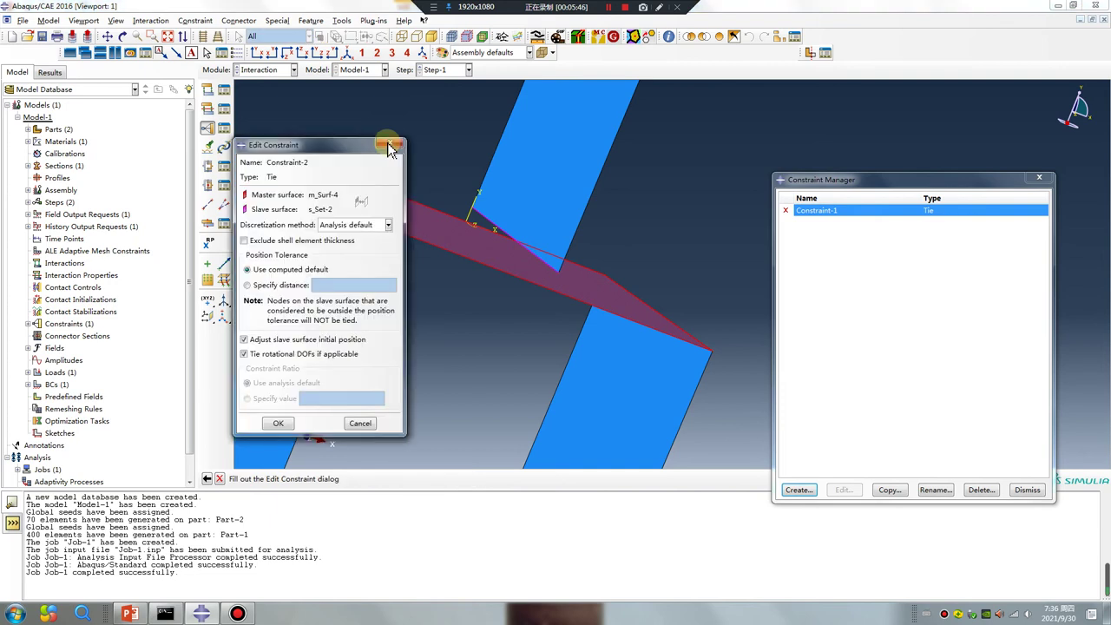
click(279, 424)
click(1040, 180)
- Create Job-2 for Model-1 with multiple processors set to 2 and submit it
click(269, 70)
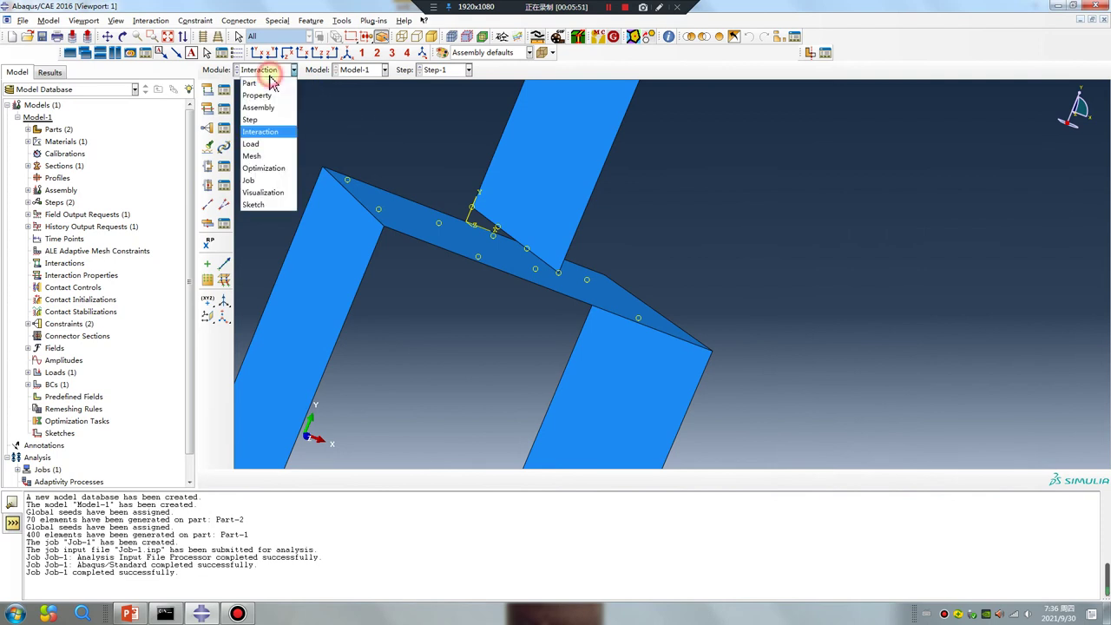
click(253, 181)
click(81, 378)
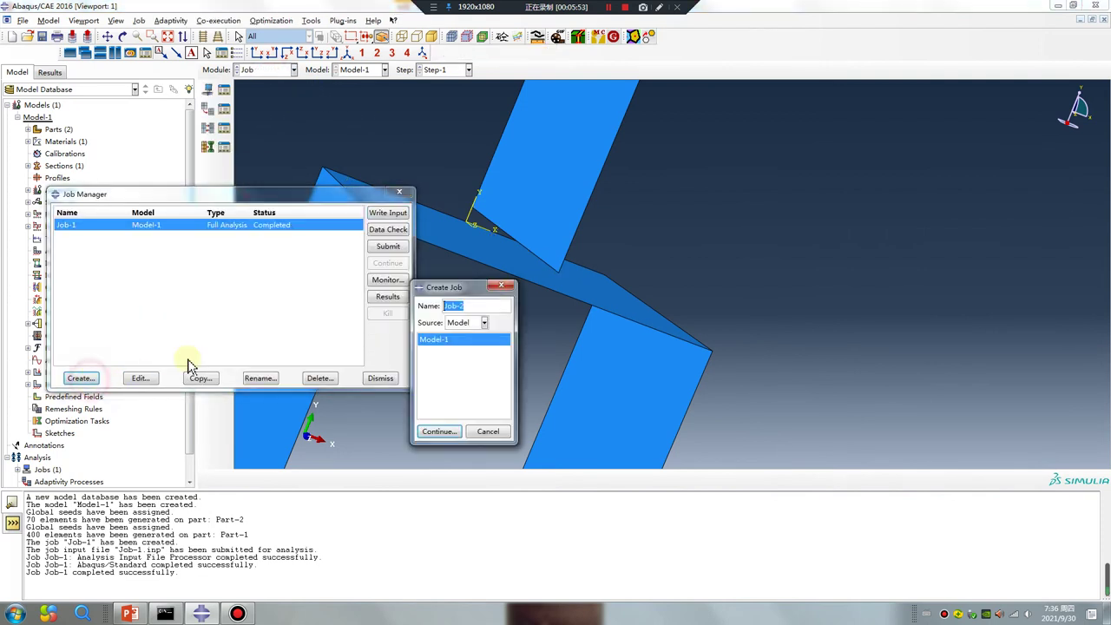
click(437, 431)
click(388, 319)
click(248, 336)
double_click(356, 337)
click(312, 524)
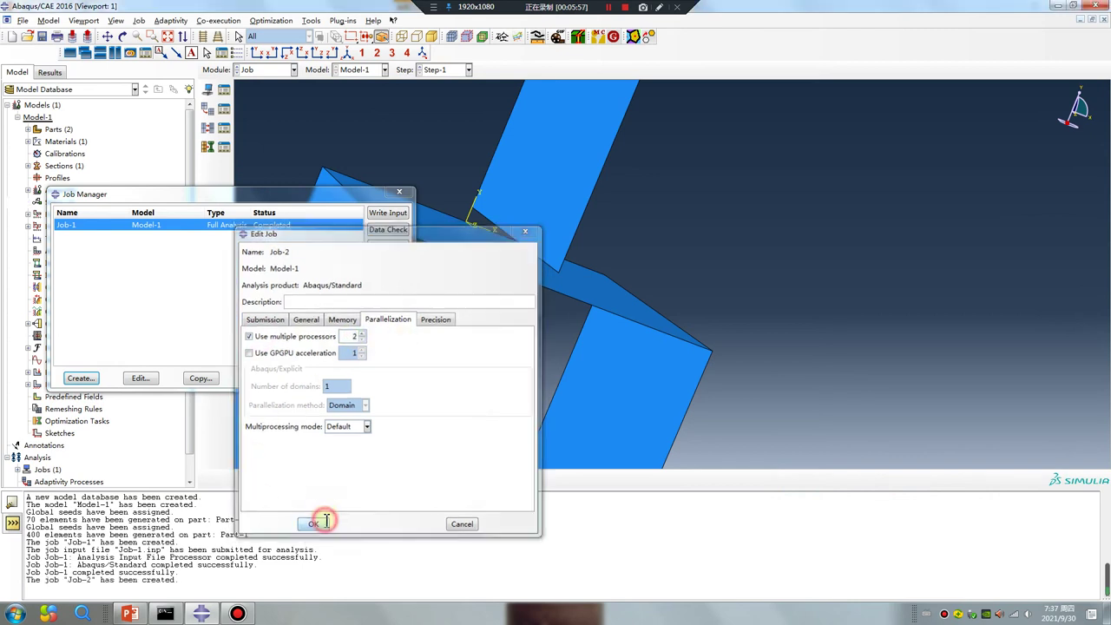
click(386, 246)
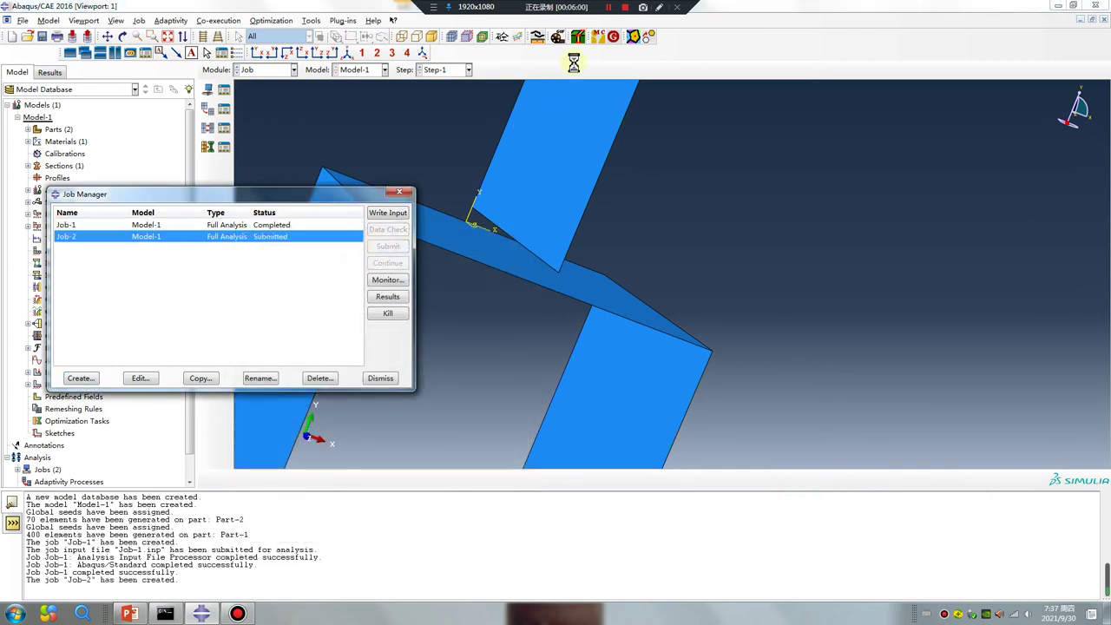
click(609, 8)
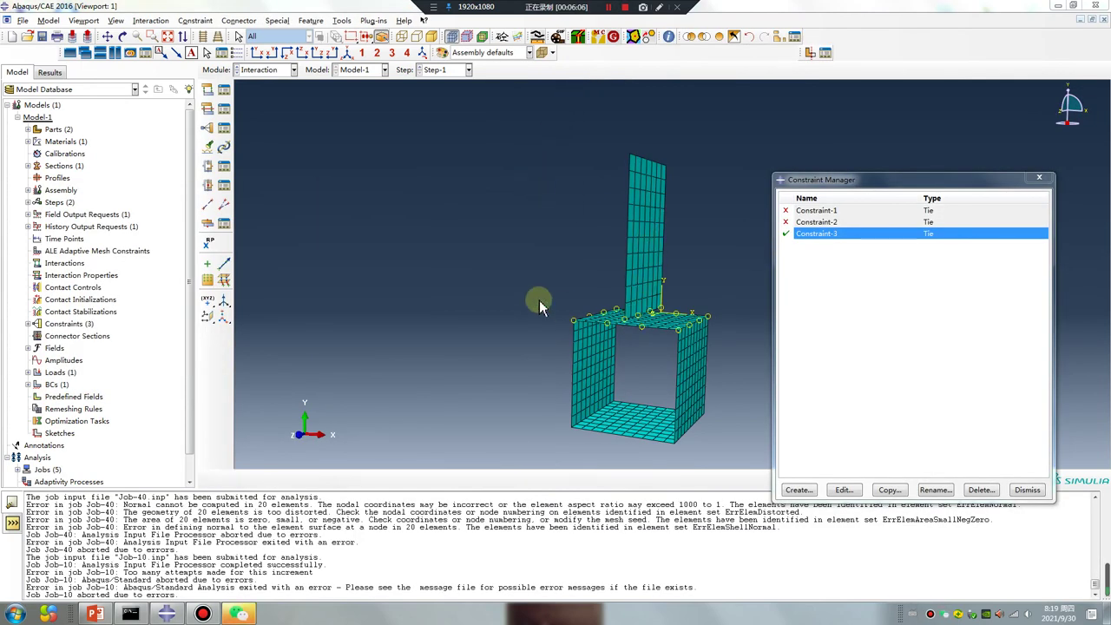
- Suppress the Tie constraint Constraint-3 and close the constraint list
scroll(643, 308, down, 5)
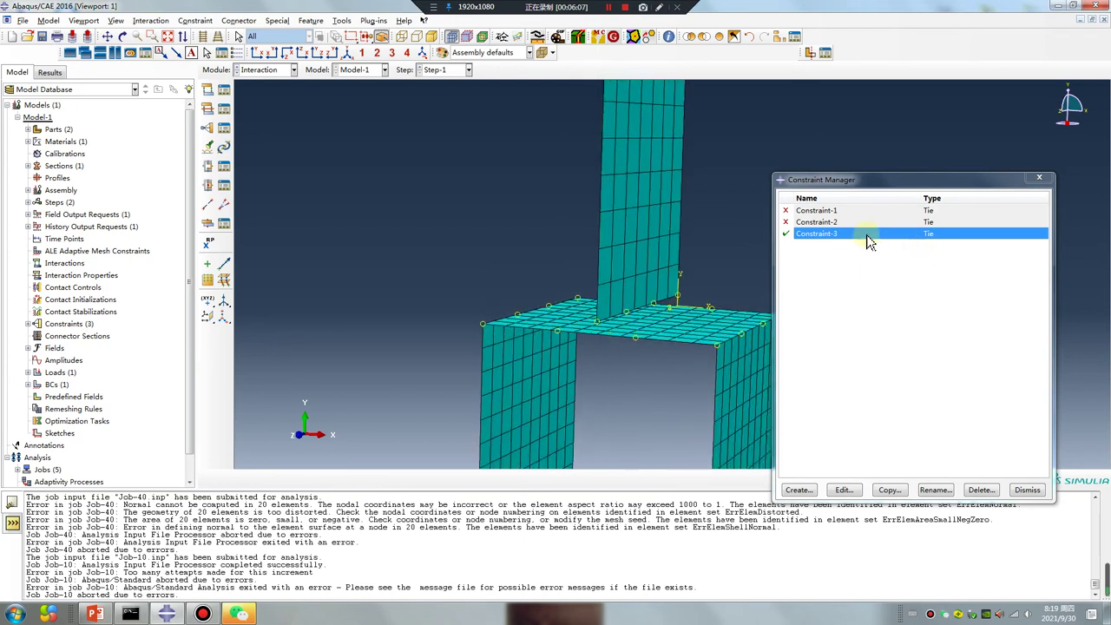
click(786, 234)
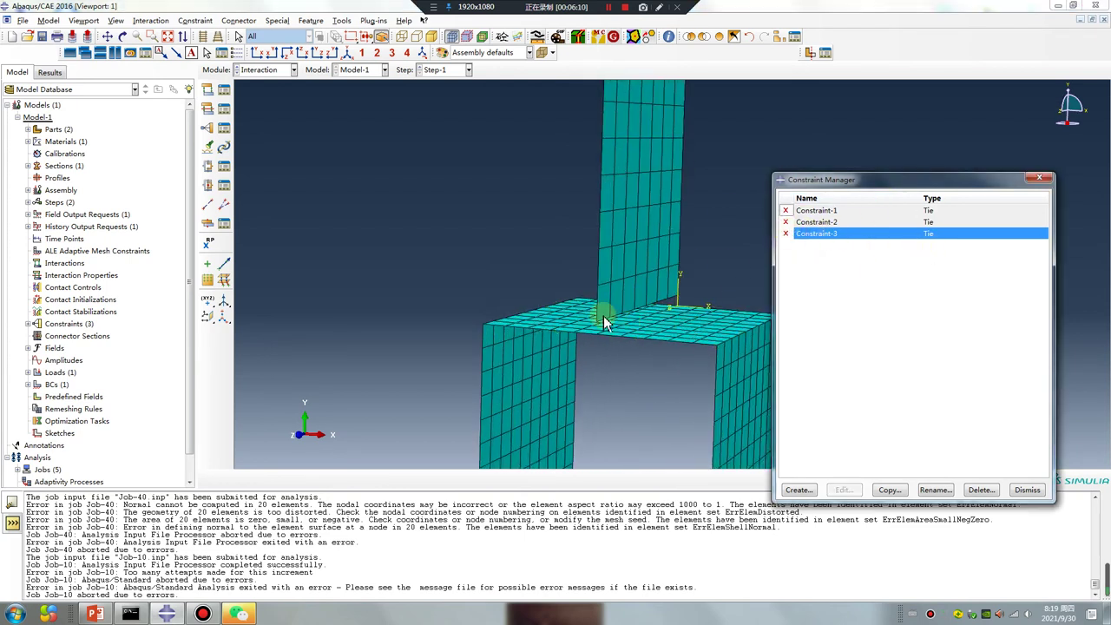
click(1045, 182)
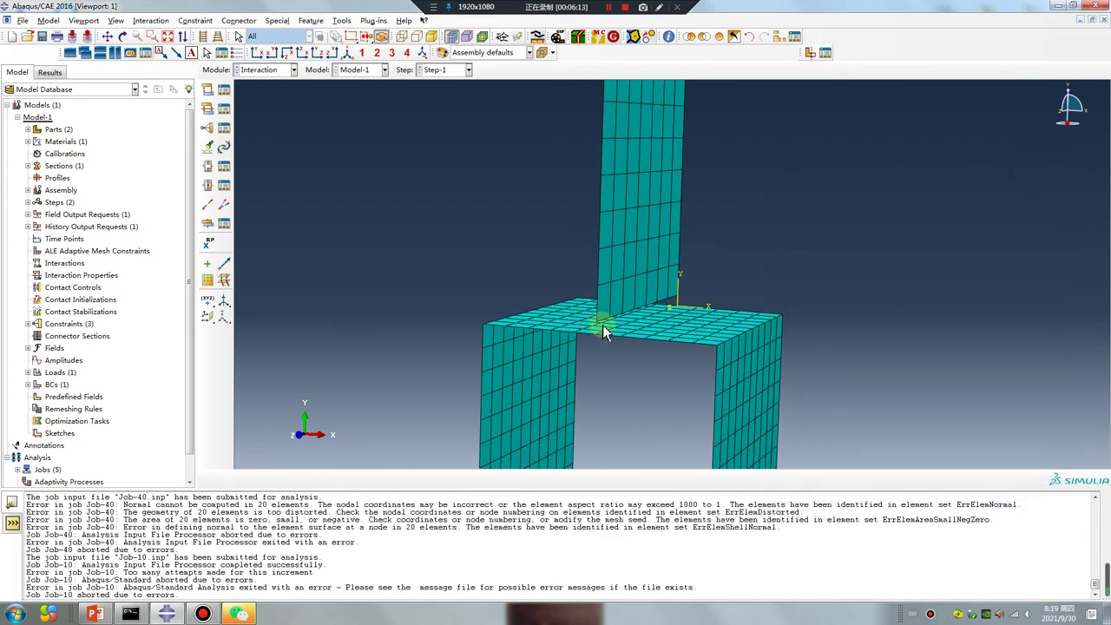
- Create a Tie constraint with the plate's bottom edge as master node region and the cube's top face as slave node region
scroll(602, 324, down, 2)
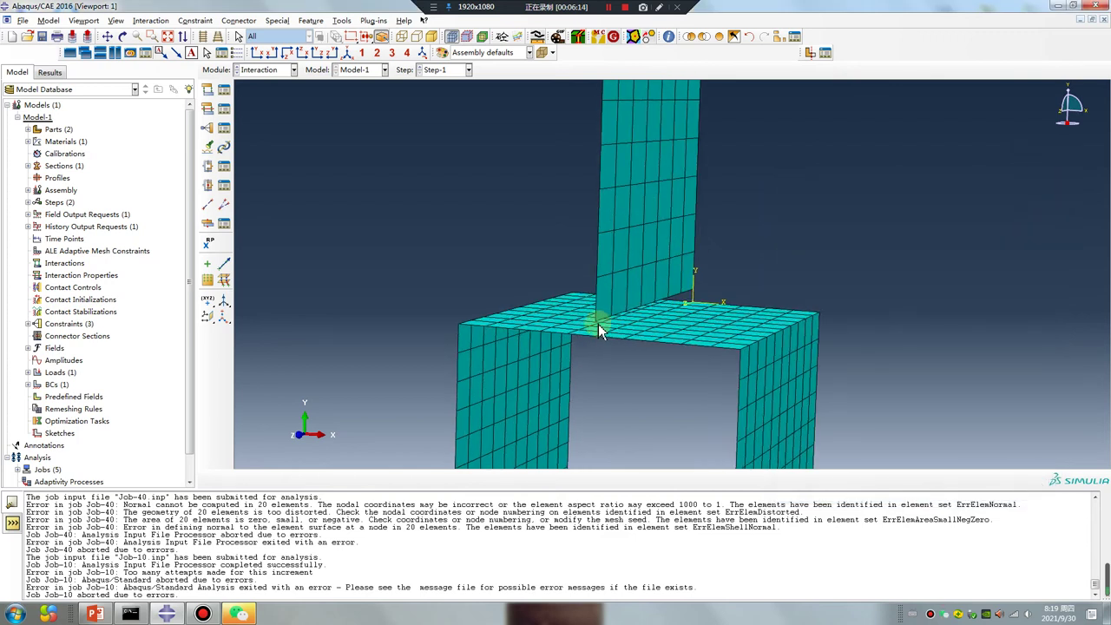
click(208, 130)
click(31, 233)
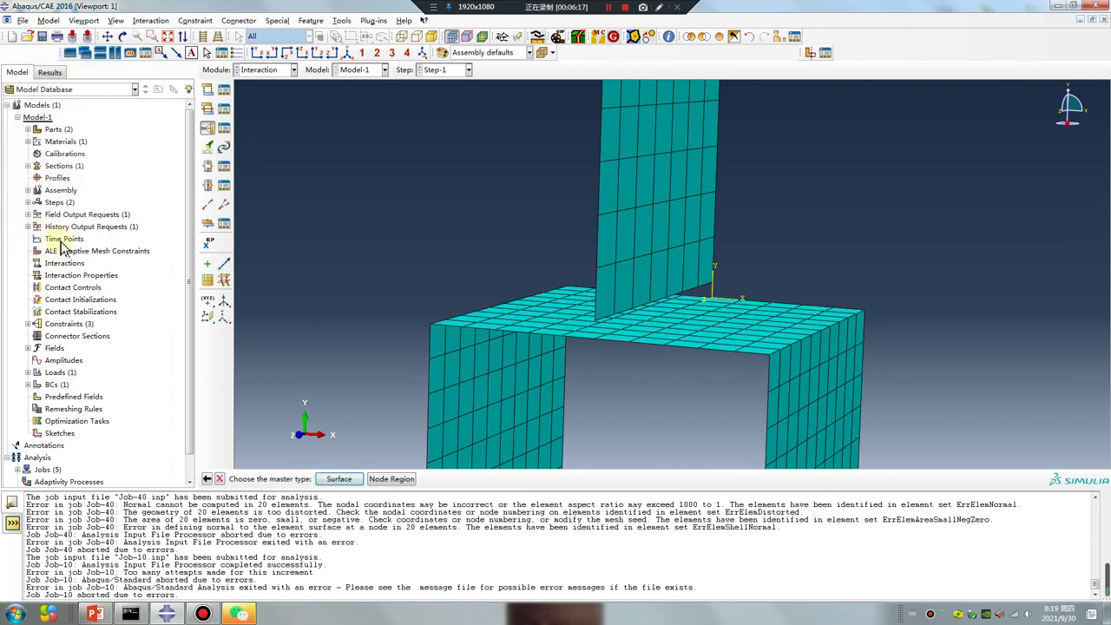
click(390, 480)
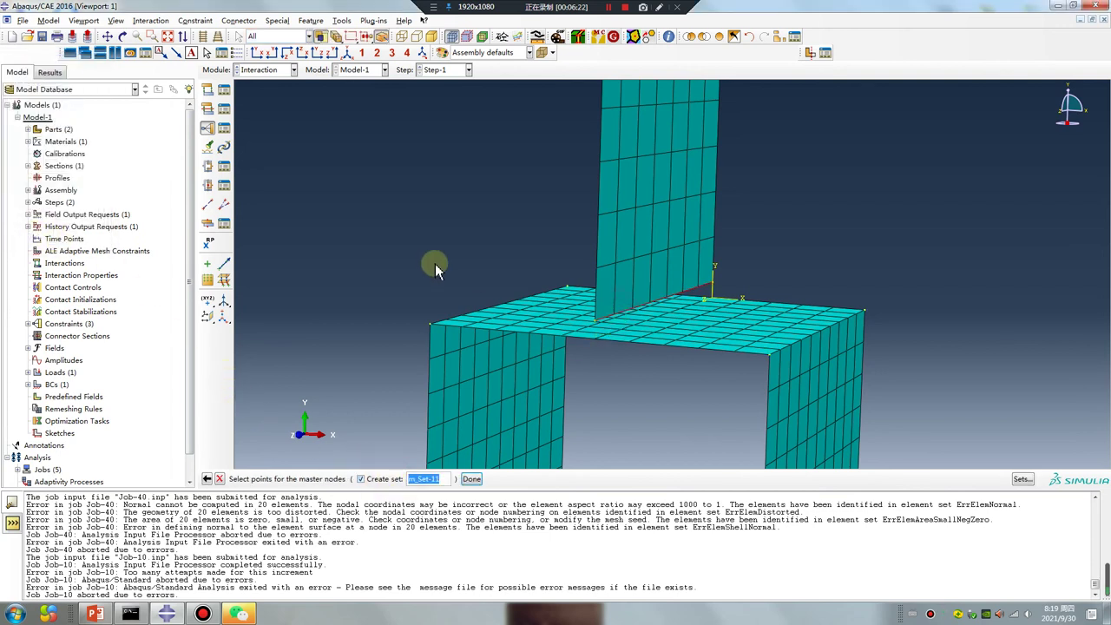
middle_click(433, 264)
click(384, 479)
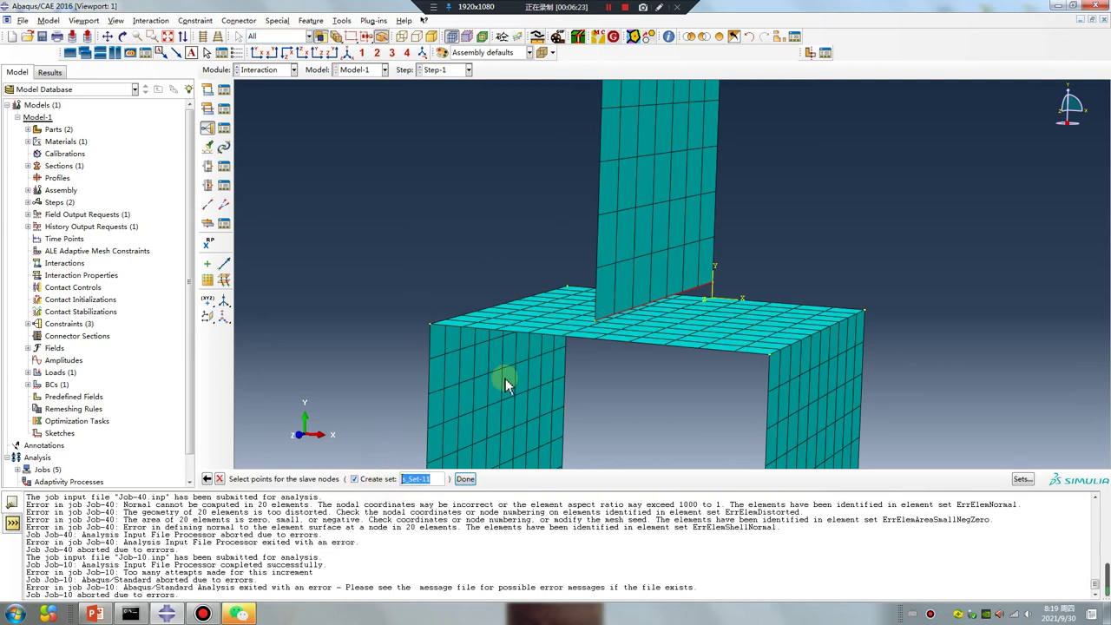
click(527, 330)
middle_click(342, 336)
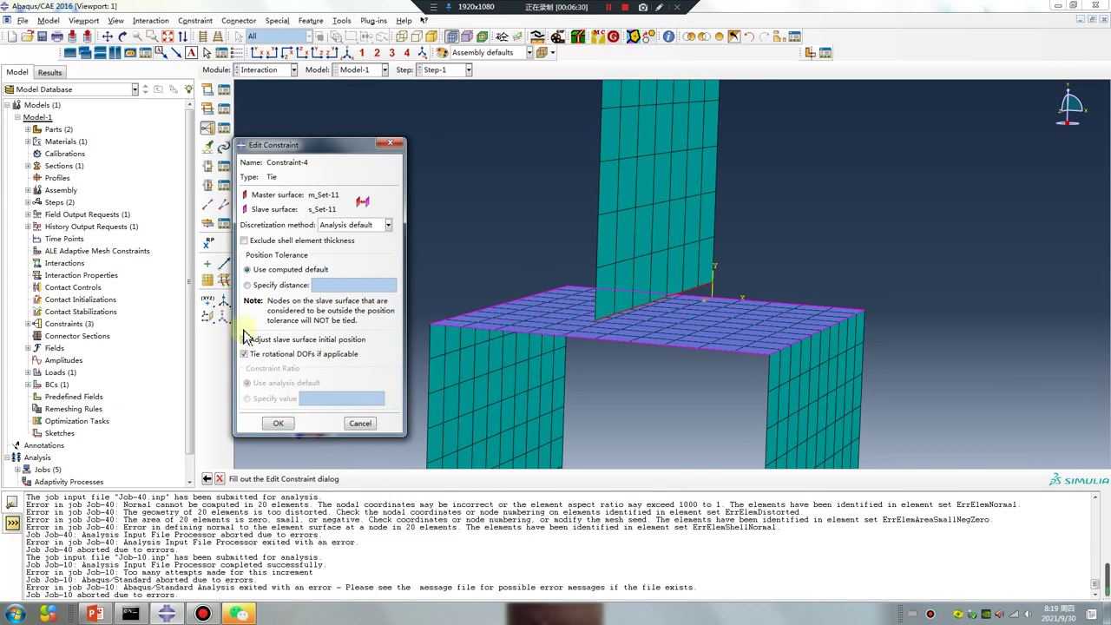
click(278, 423)
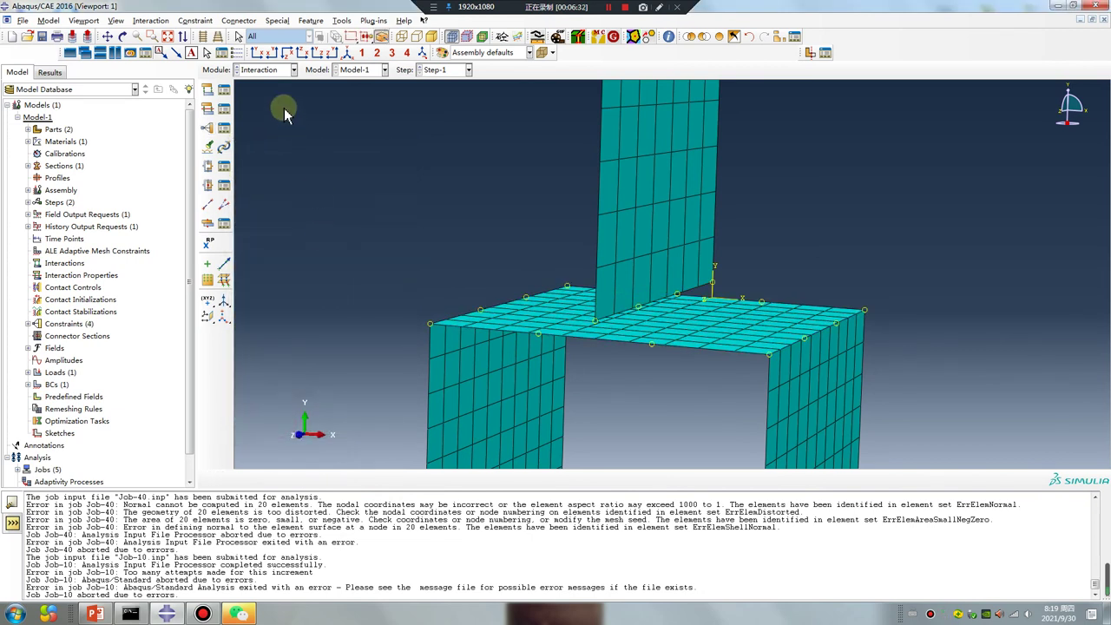
- Create the analysis job Job-6 for Model-1 and submit it
click(271, 70)
click(260, 182)
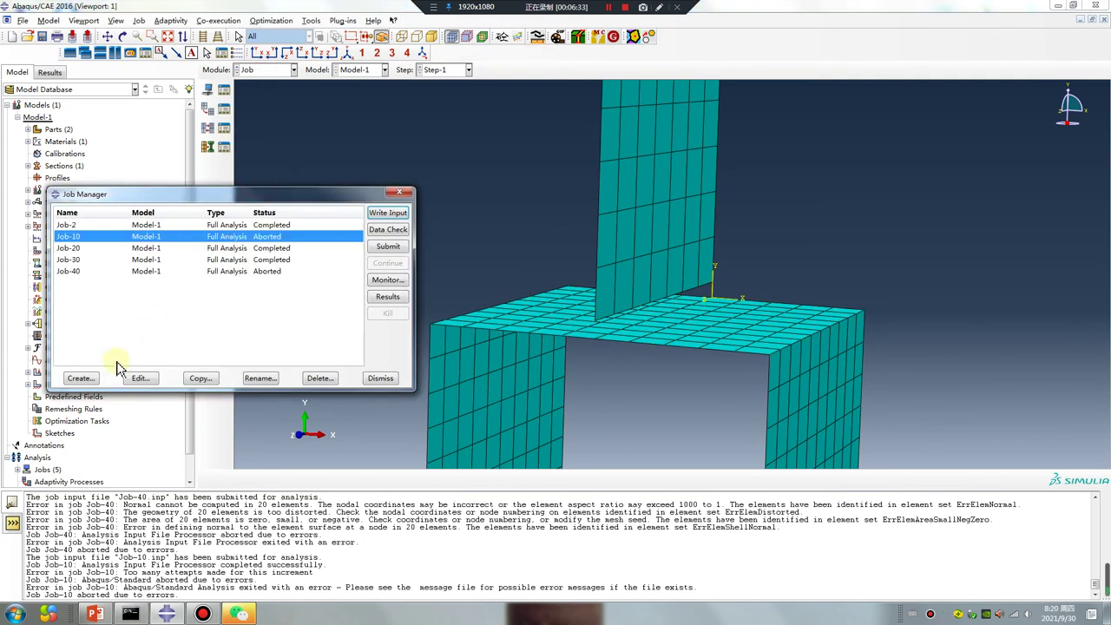
click(80, 377)
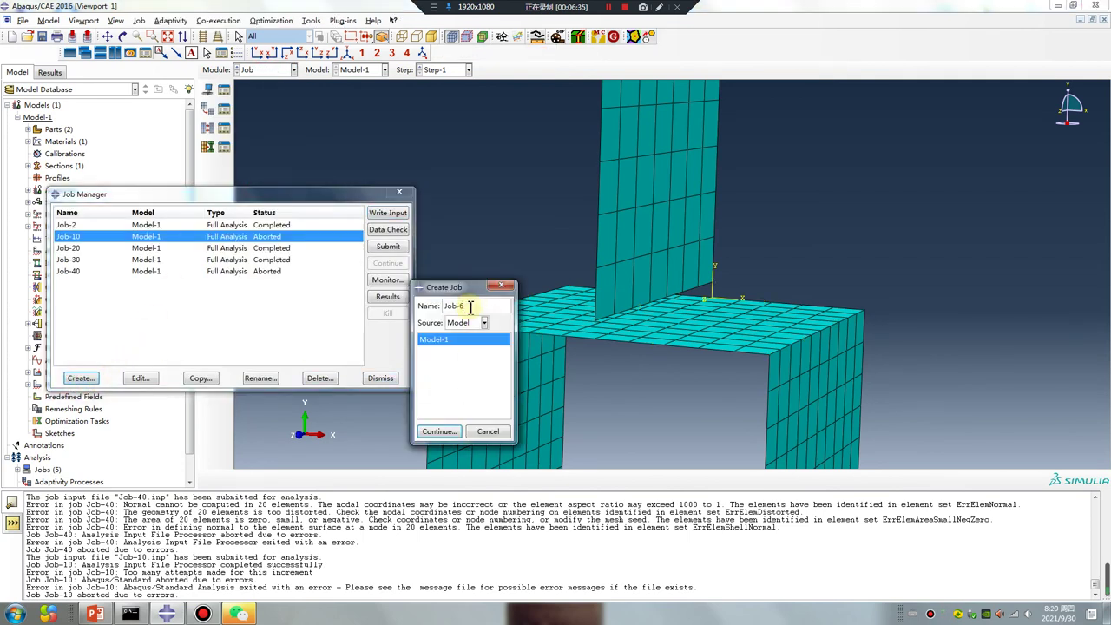
click(439, 432)
click(313, 526)
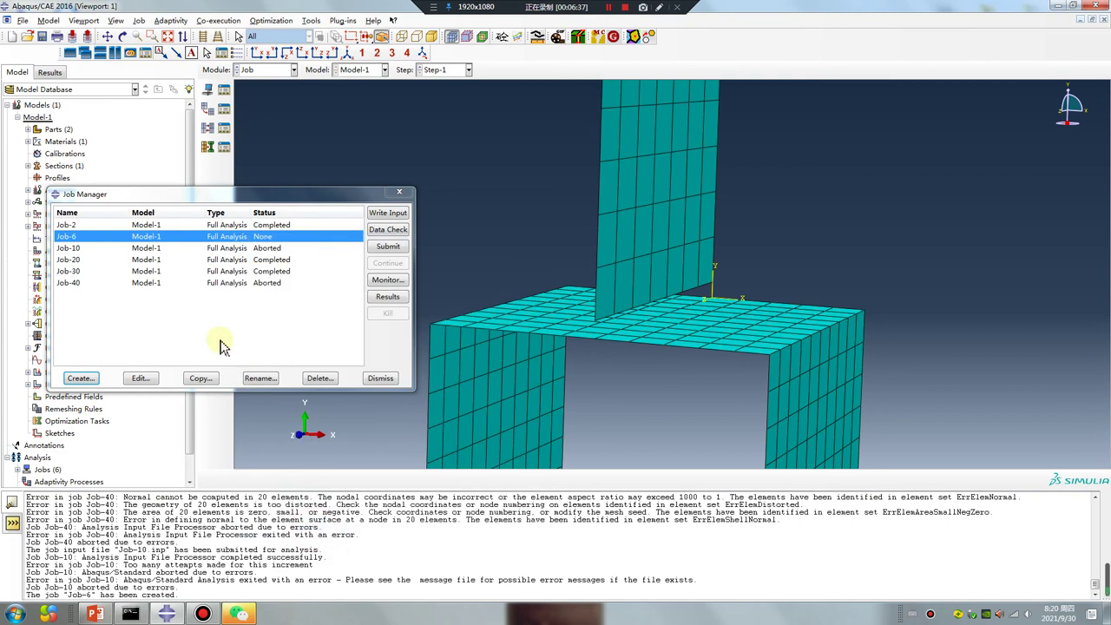
click(386, 248)
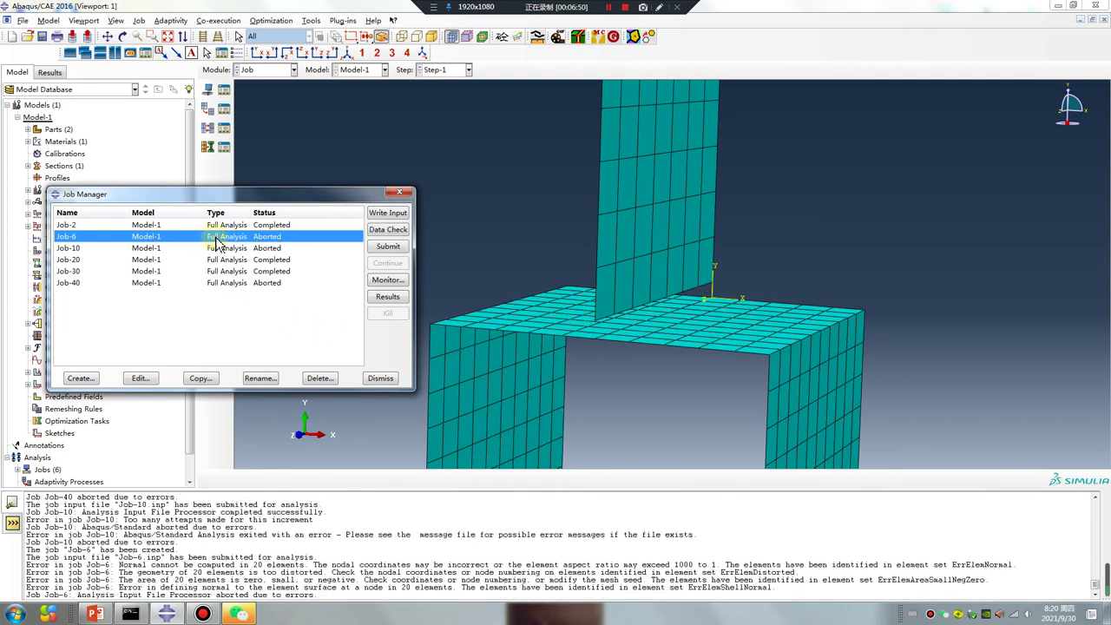
- Open the Job-6 results, try to plot contours, and examine the mesh where the plate meets the cube's top face
click(387, 297)
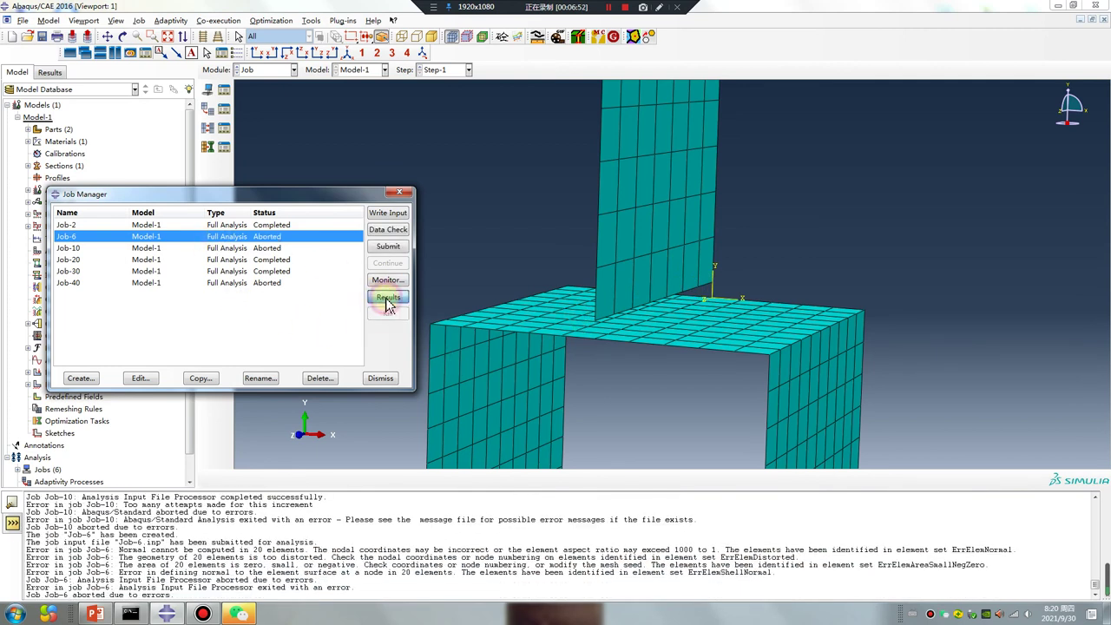
click(206, 148)
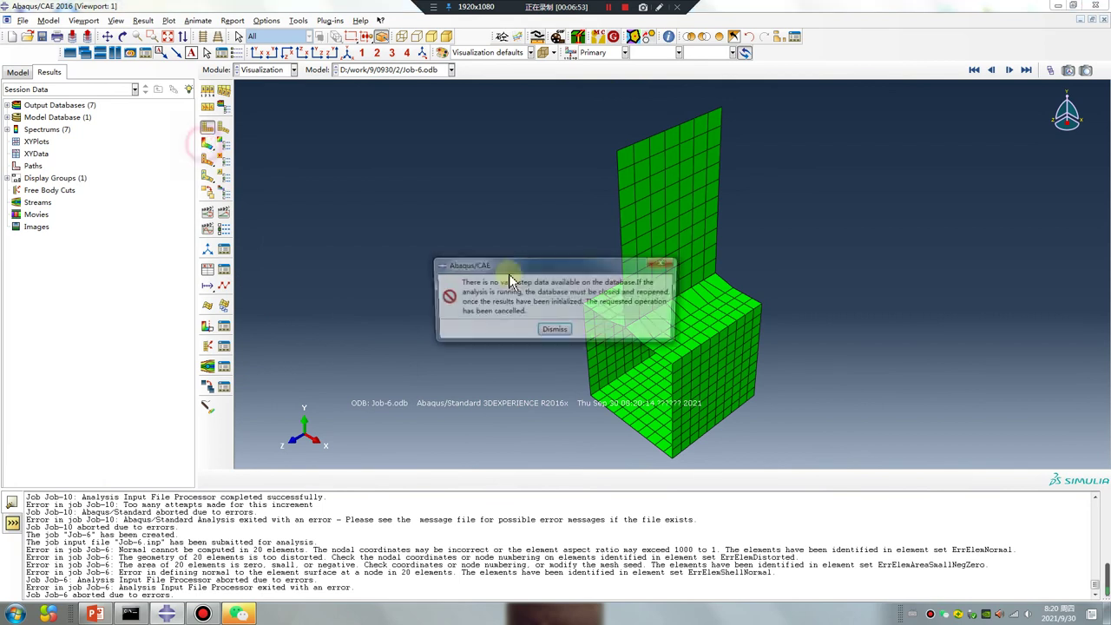
click(555, 330)
ctrl+alt+drag(655, 344, 639, 305)
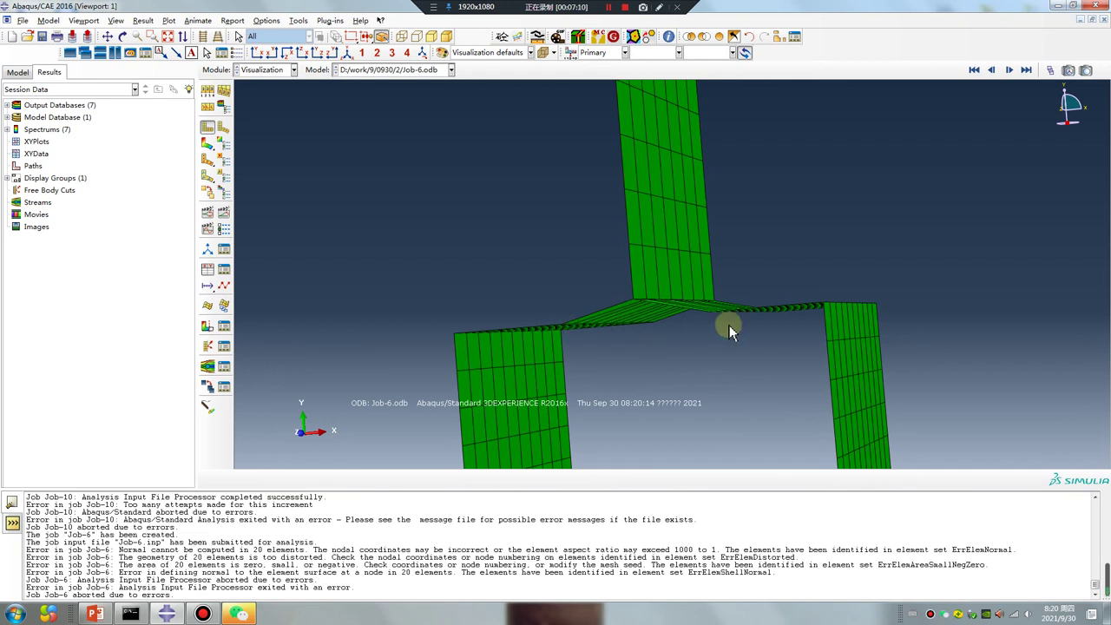
- Turn off adjusting the slave surface initial position in Tie constraint Constraint-4 and close the constraint list
click(263, 69)
click(269, 135)
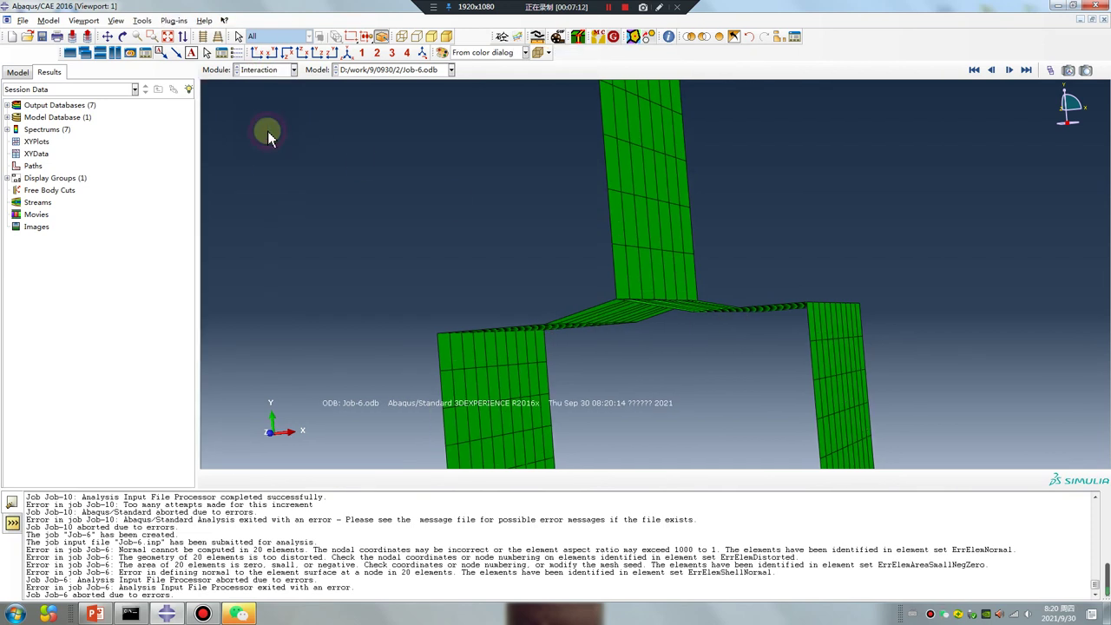
click(224, 128)
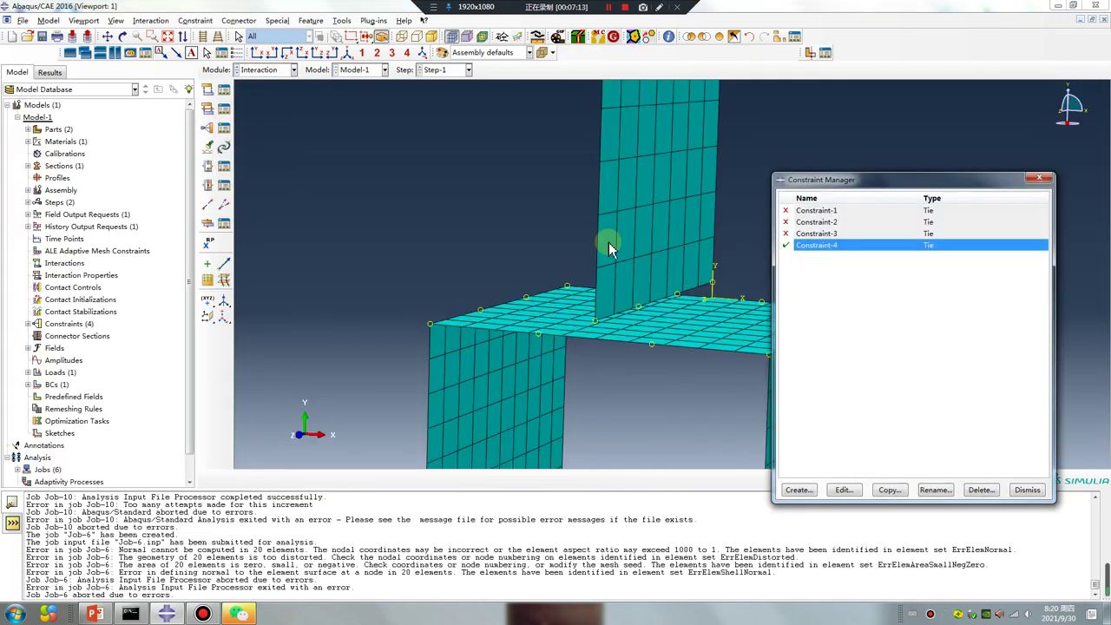
double_click(815, 245)
click(245, 341)
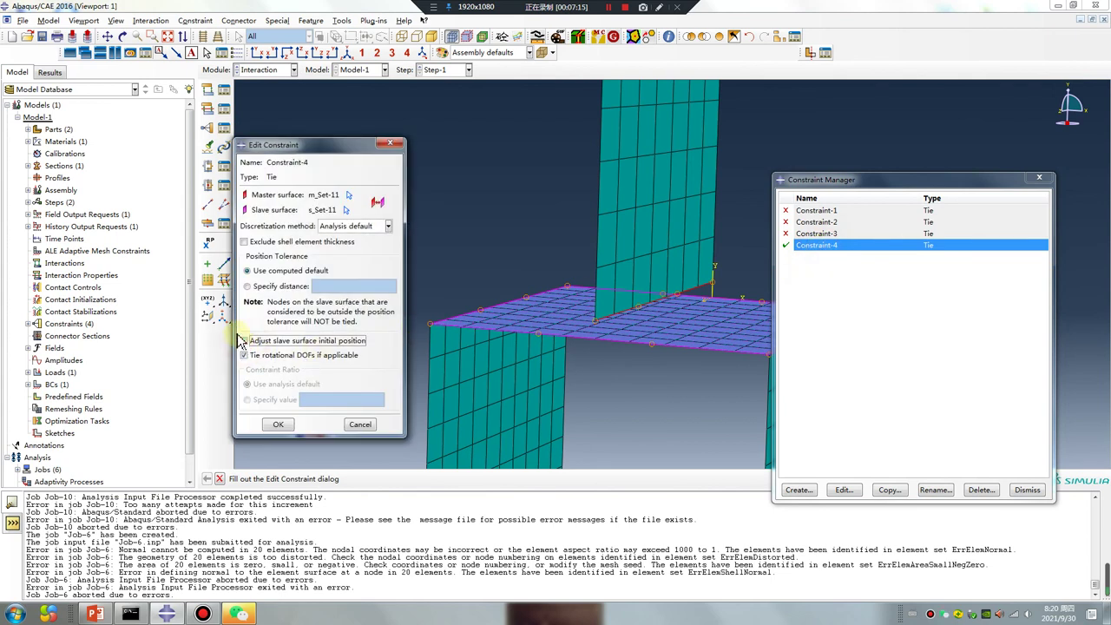
click(285, 424)
click(1037, 177)
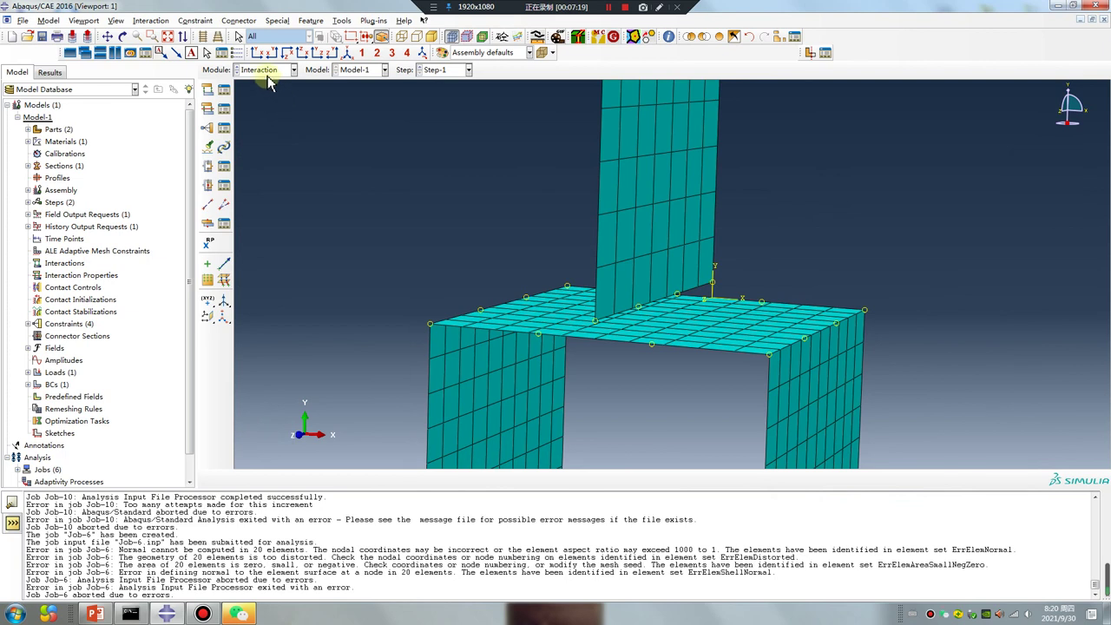
- Resubmit Job-6 with the edited Tie constraint, overwriting its existing job files
click(269, 71)
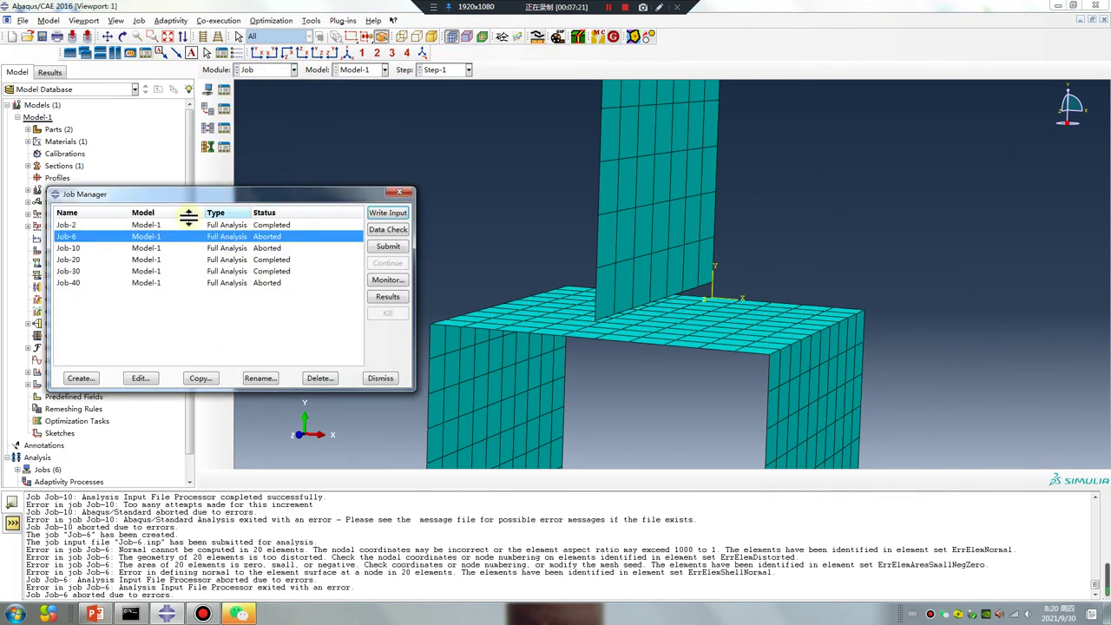
click(388, 246)
click(41, 348)
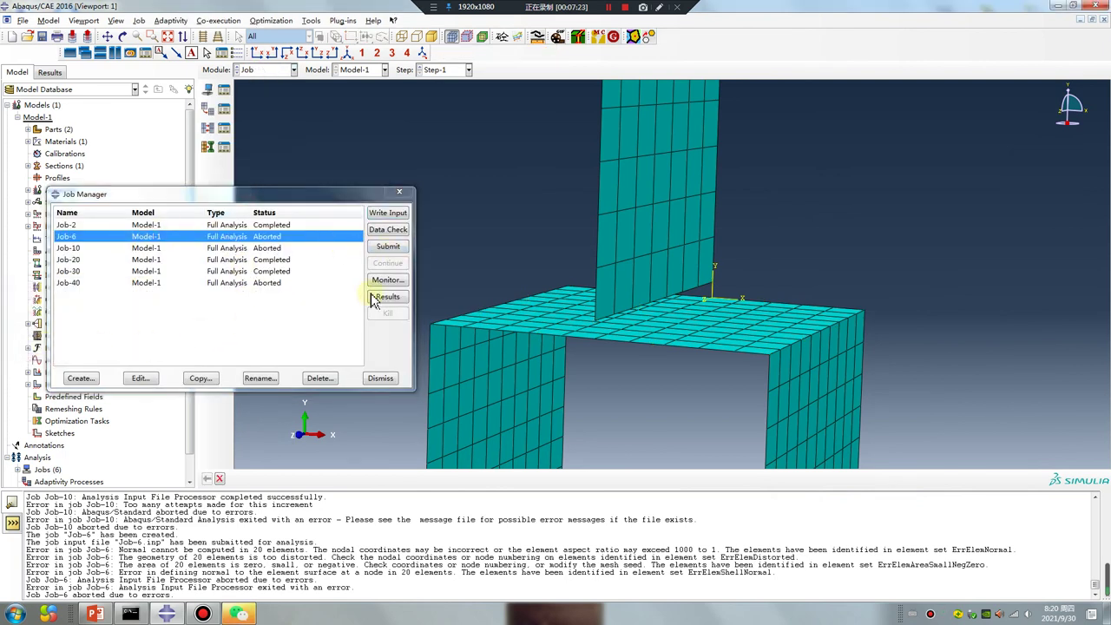
click(610, 7)
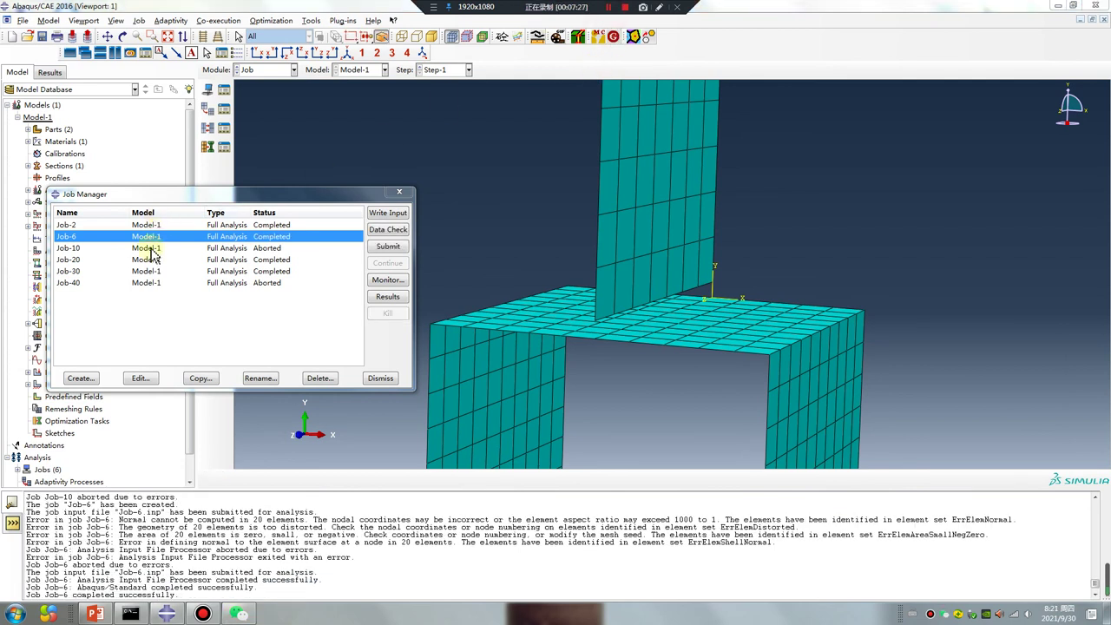
- Plot the Mises stress contours of Job-6 on the deformed shape and examine the joint between plate and cube
click(388, 296)
click(206, 145)
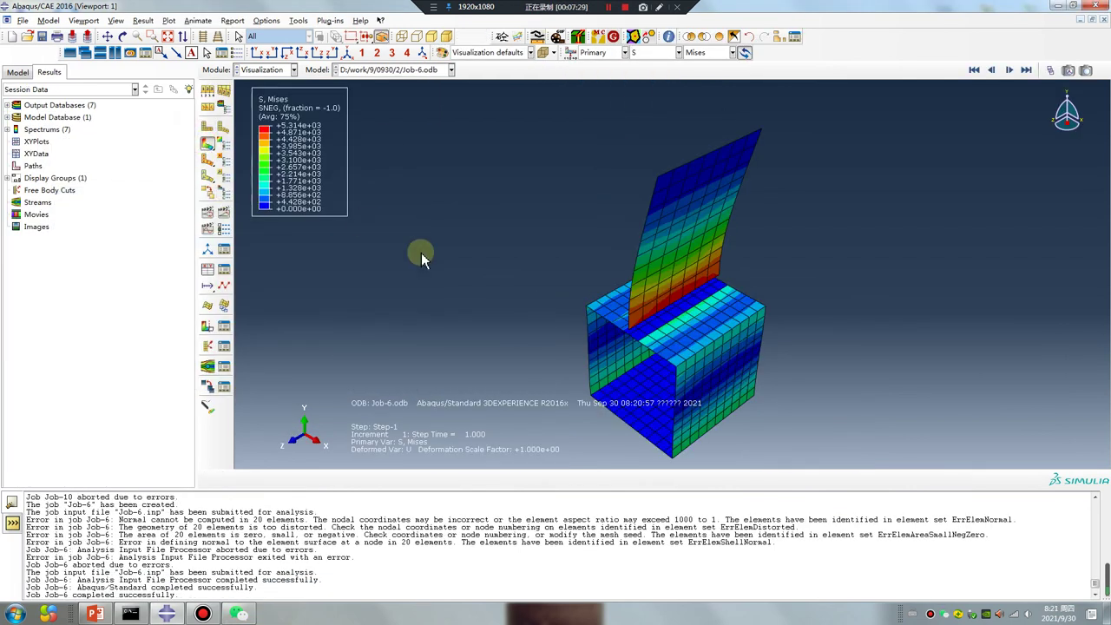
ctrl+alt+drag(420, 253, 732, 223)
scroll(738, 298, up, 5)
ctrl+alt+drag(660, 325, 585, 333)
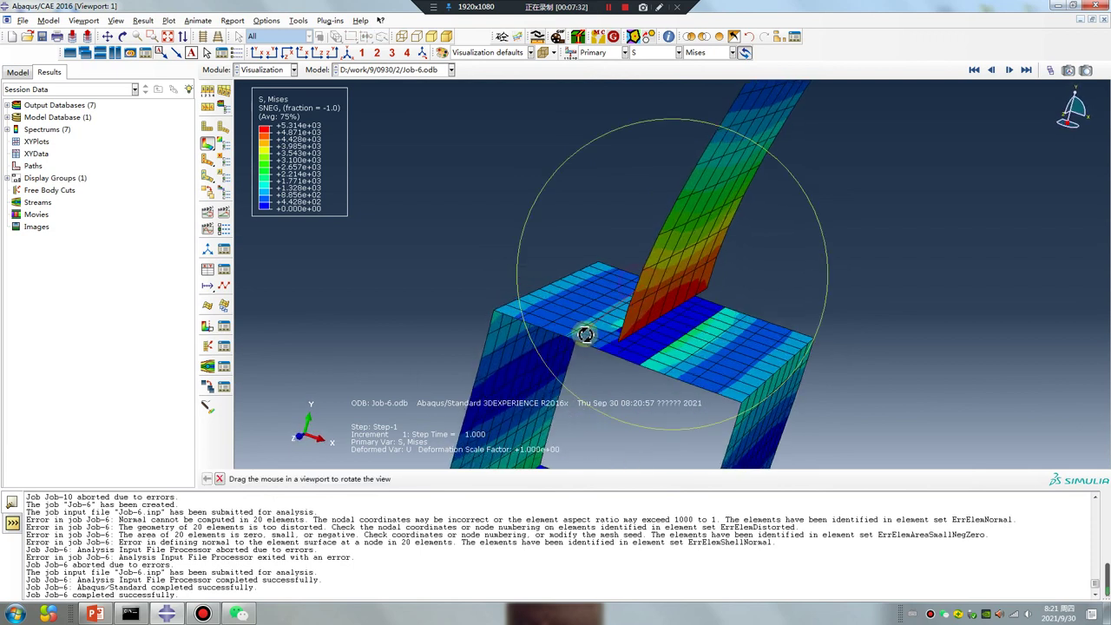
scroll(613, 347, up, 5)
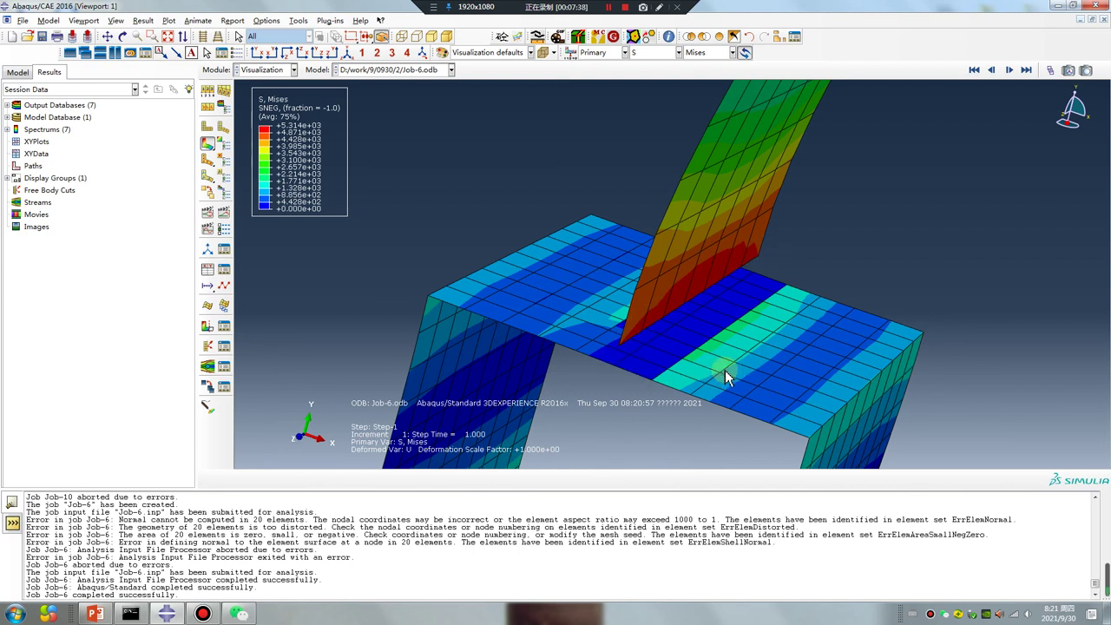
- Open Tie constraint Constraint-4 for editing to review its slave surface adjustment option
click(259, 69)
click(263, 130)
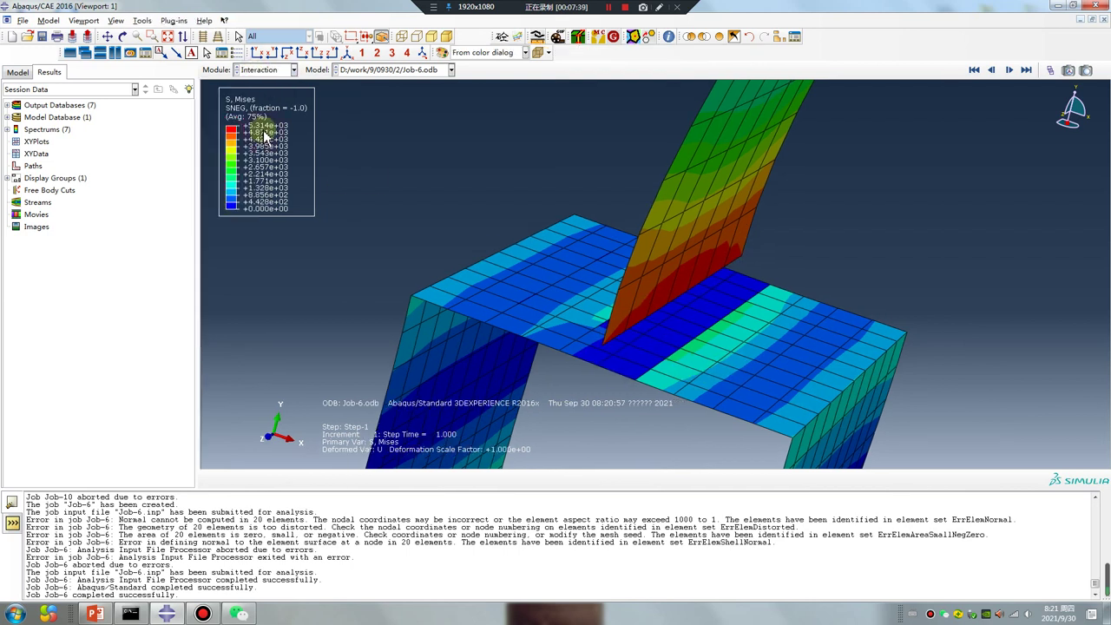
click(224, 130)
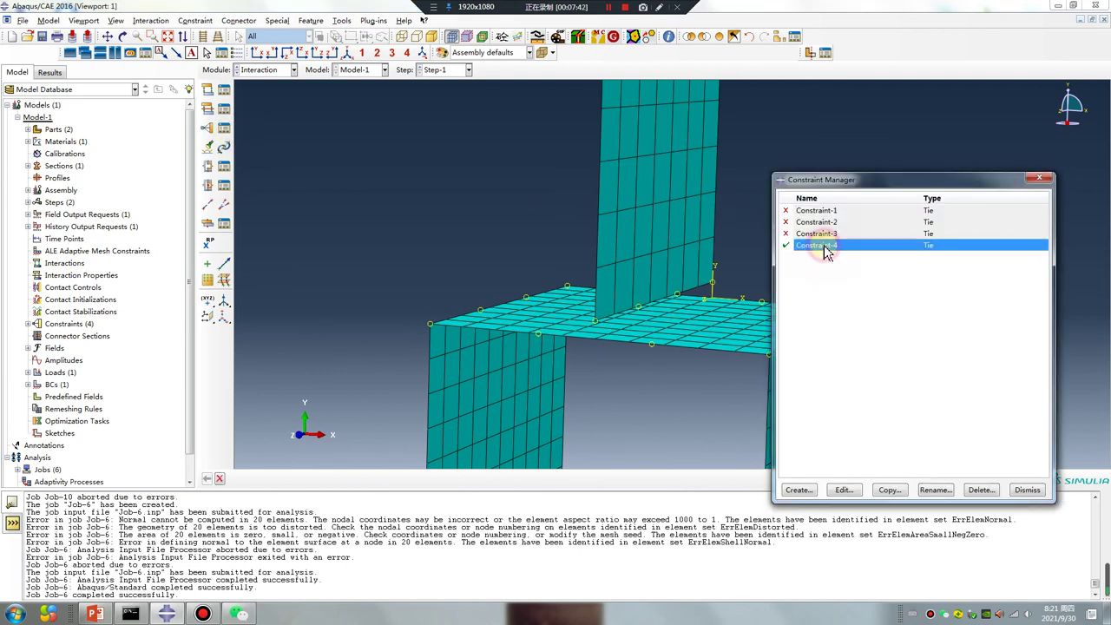
double_click(825, 245)
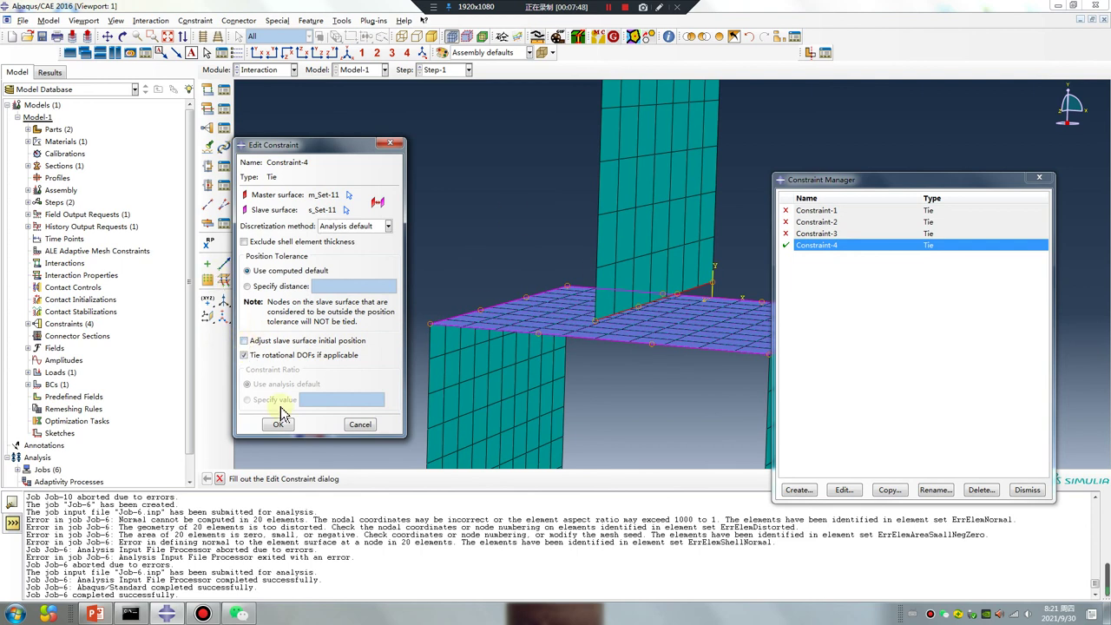
- Switch to the PowerPoint presentation and review the title slide's text on adjusting the slave surface initial position
click(93, 615)
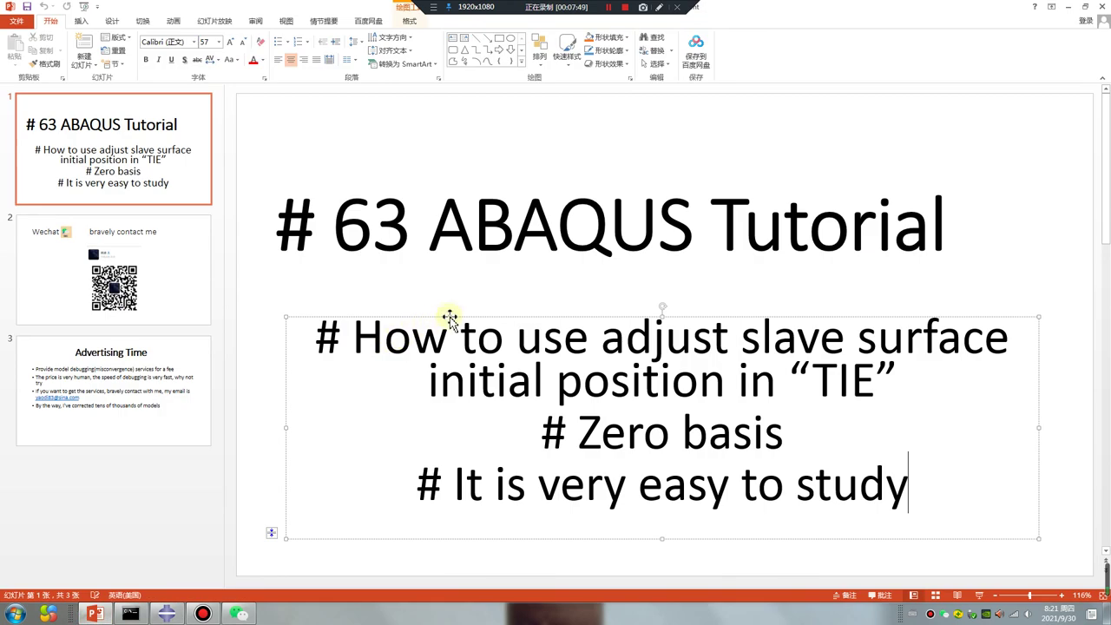
drag(922, 483, 268, 185)
click(542, 301)
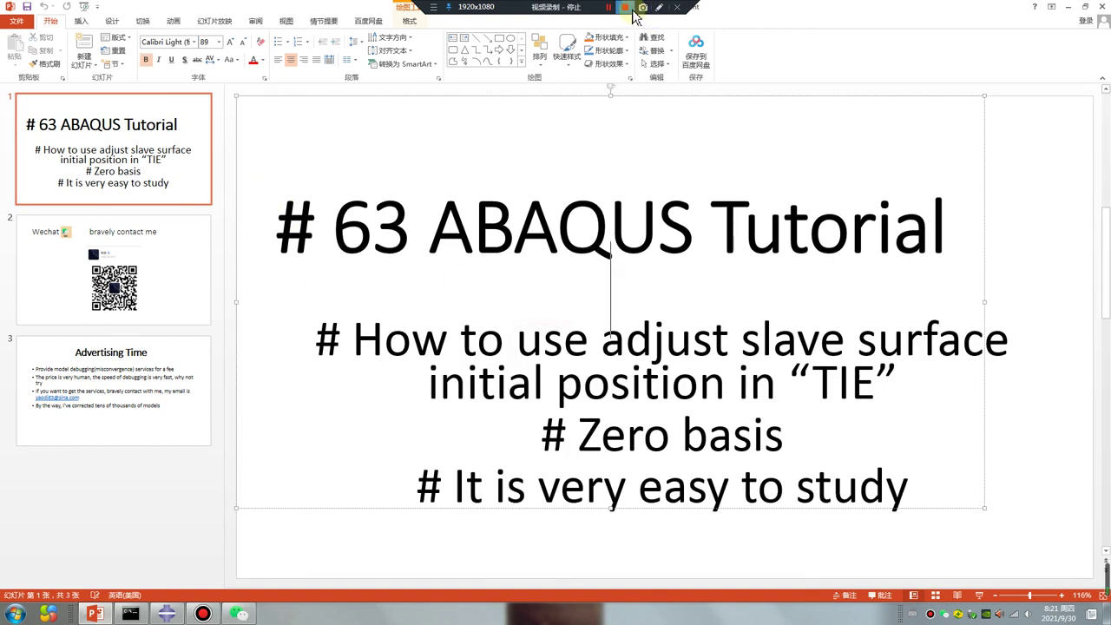